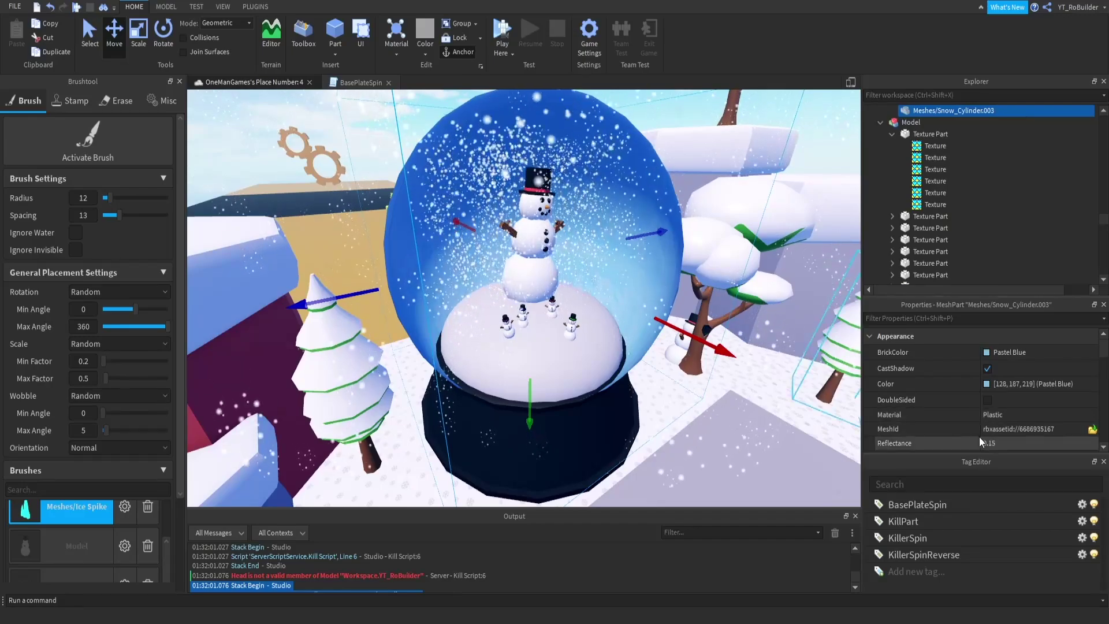
# Set the transparency of the selected snow globe mesh to 0.3
pyautogui.scroll(-3, 975, 428)
pyautogui.click(1015, 393)
pyautogui.write('0.3')
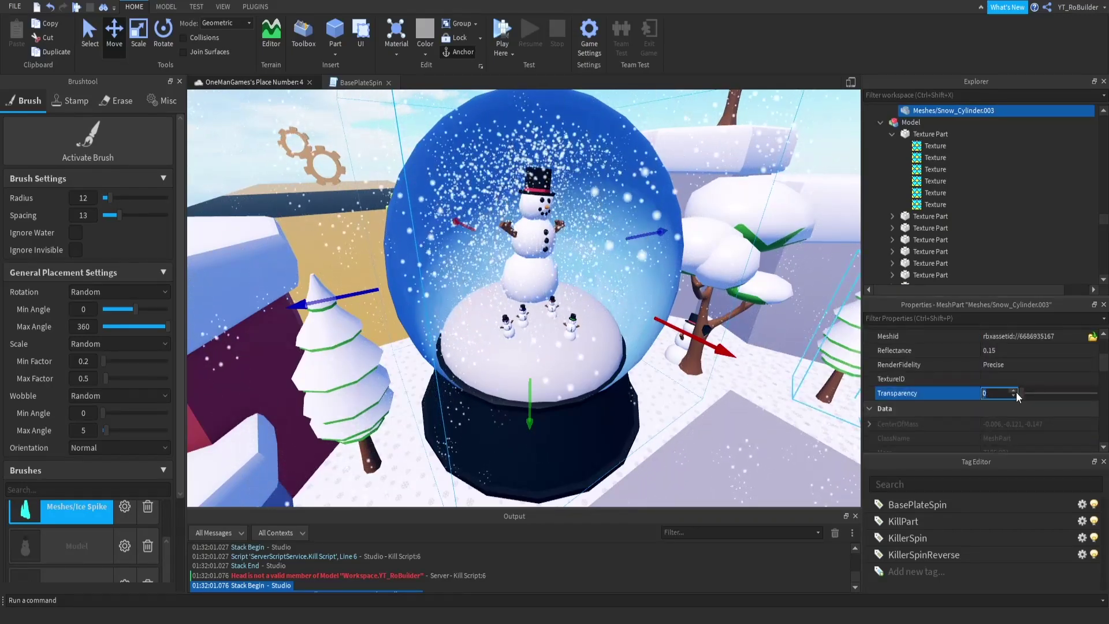
pyautogui.press('Return')
# Examine the model of patterned texture tiles on the grey baseplate from several angles and distances
pyautogui.moveTo(640, 281); pyautogui.dragTo(613, 250, button='right')
pyautogui.press('s')
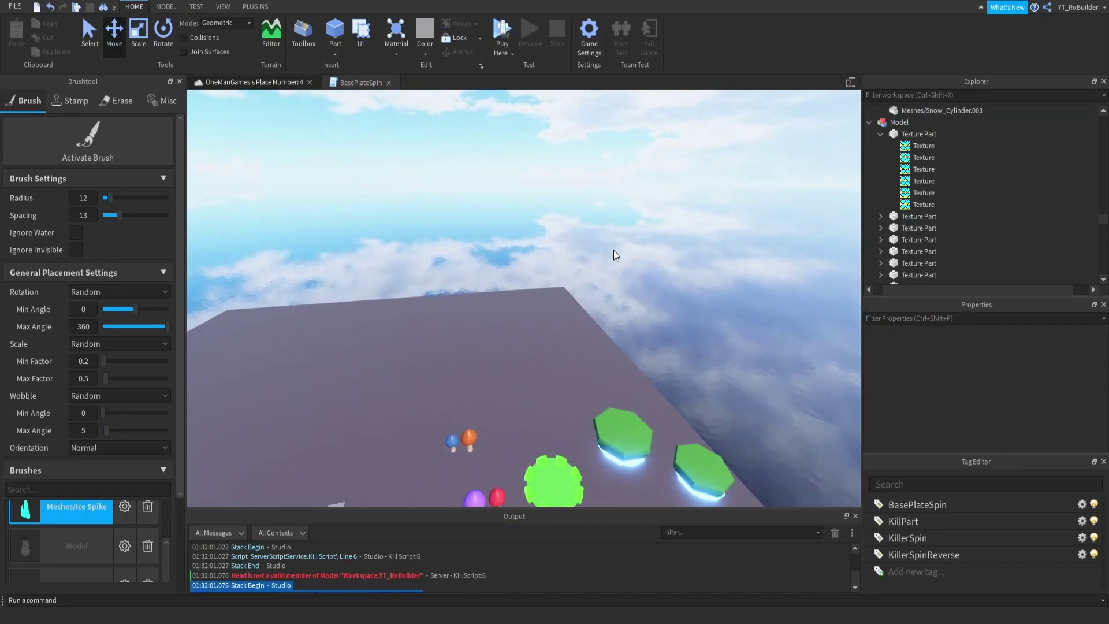
pyautogui.moveTo(613, 250); pyautogui.dragTo(613, 251, button='right')
pyautogui.press('s')
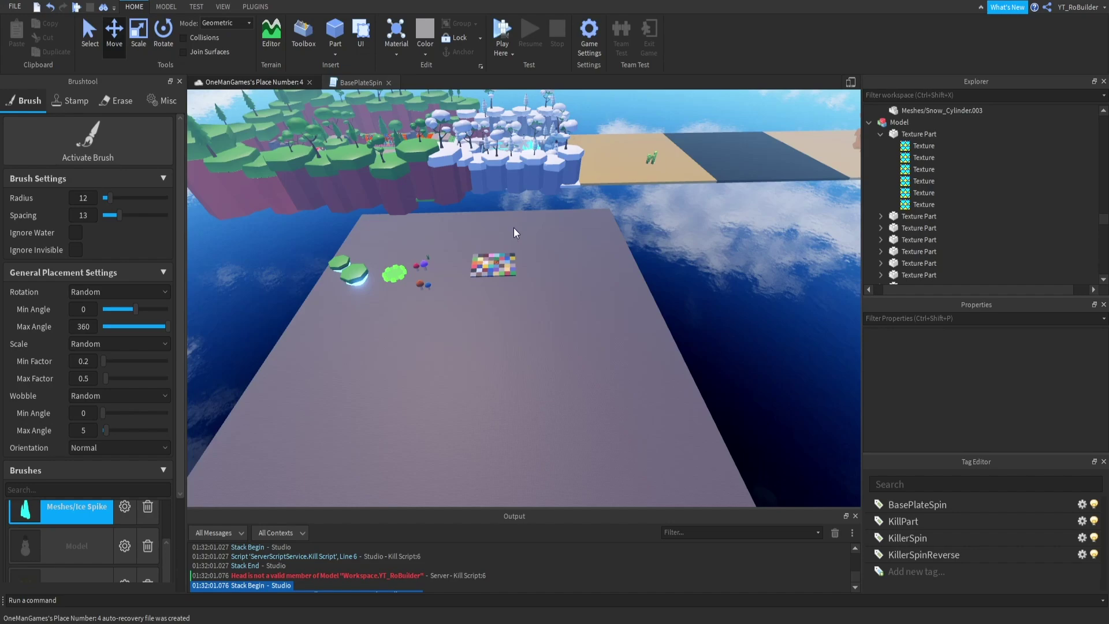
pyautogui.click(493, 267)
pyautogui.press('f')
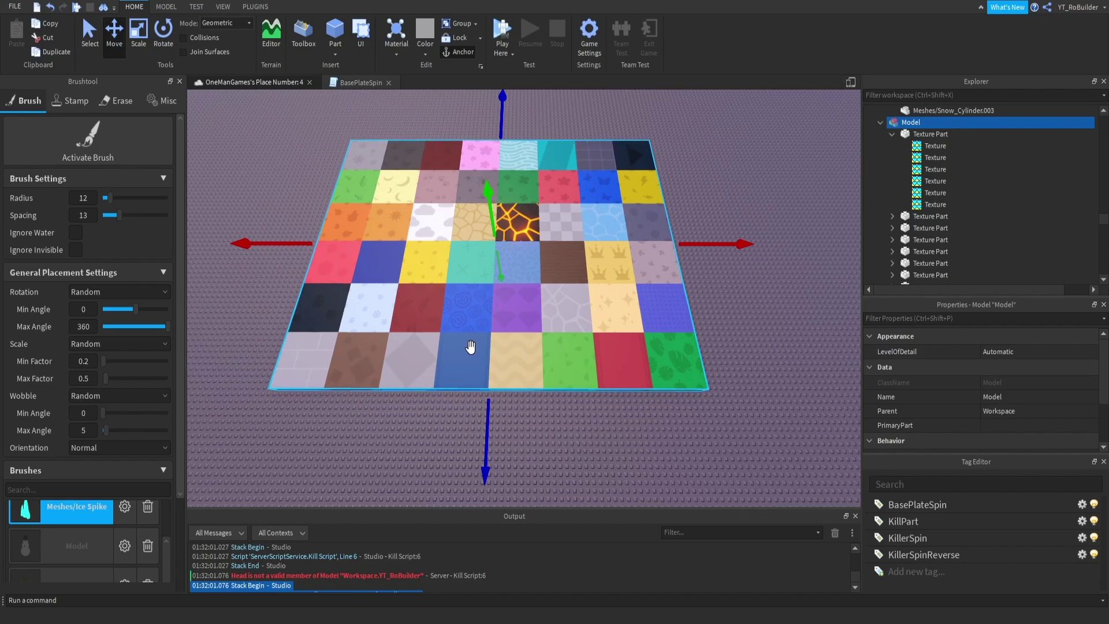
pyautogui.scroll(-6, 470, 347)
pyautogui.moveTo(508, 332); pyautogui.dragTo(480, 371, button='right')
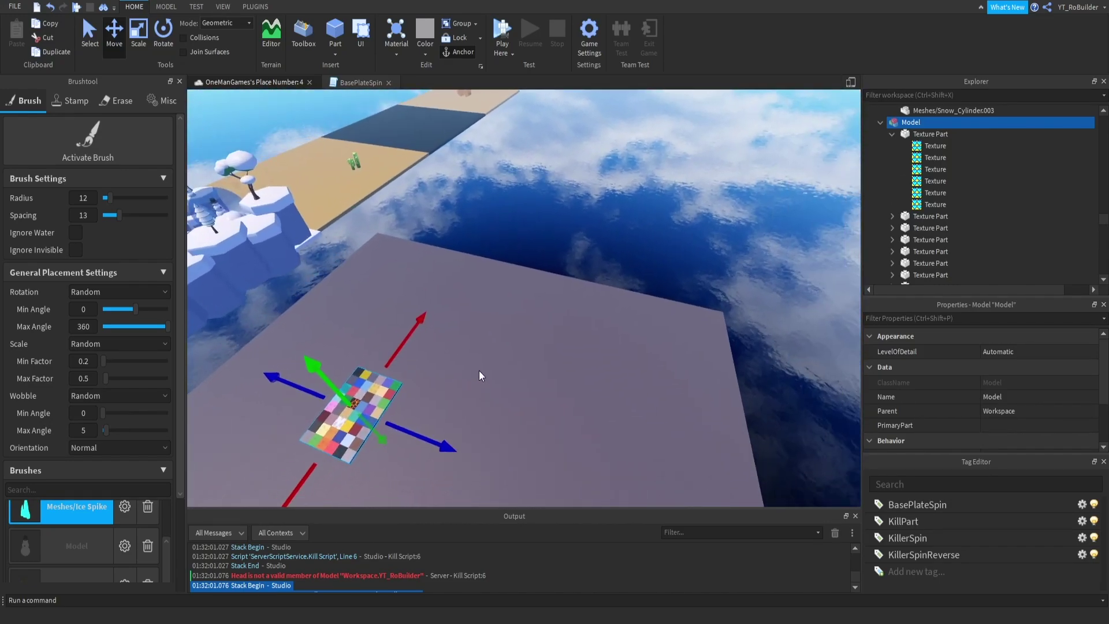
pyautogui.press('f')
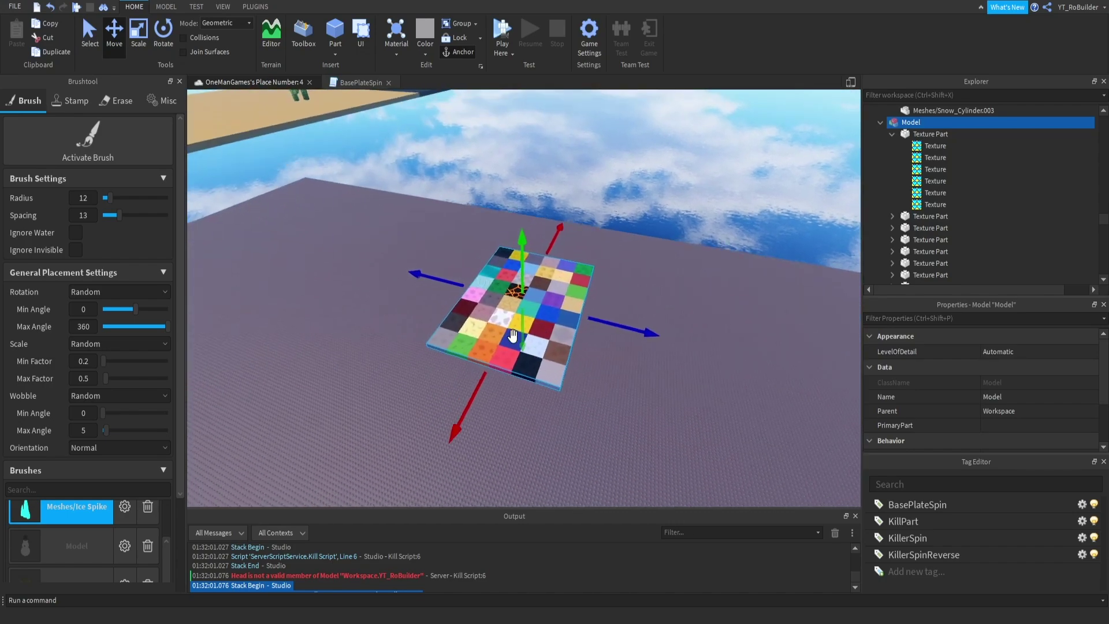
pyautogui.scroll(3, 513, 336)
pyautogui.moveTo(513, 336); pyautogui.dragTo(522, 341, button='right')
pyautogui.scroll(-2, 495, 269)
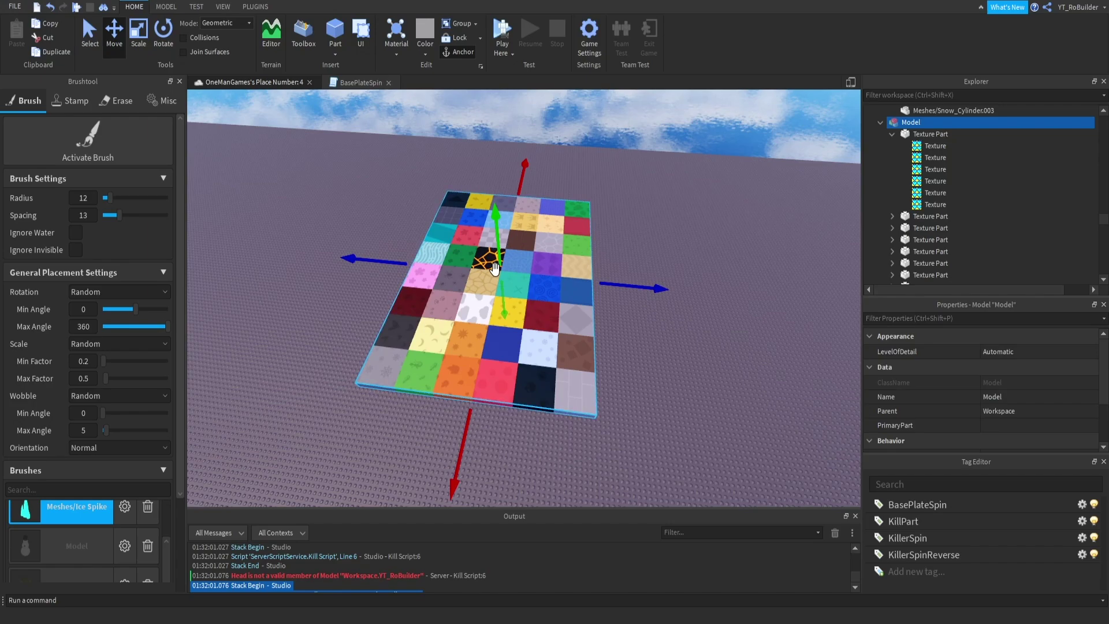
pyautogui.scroll(5, 607, 368)
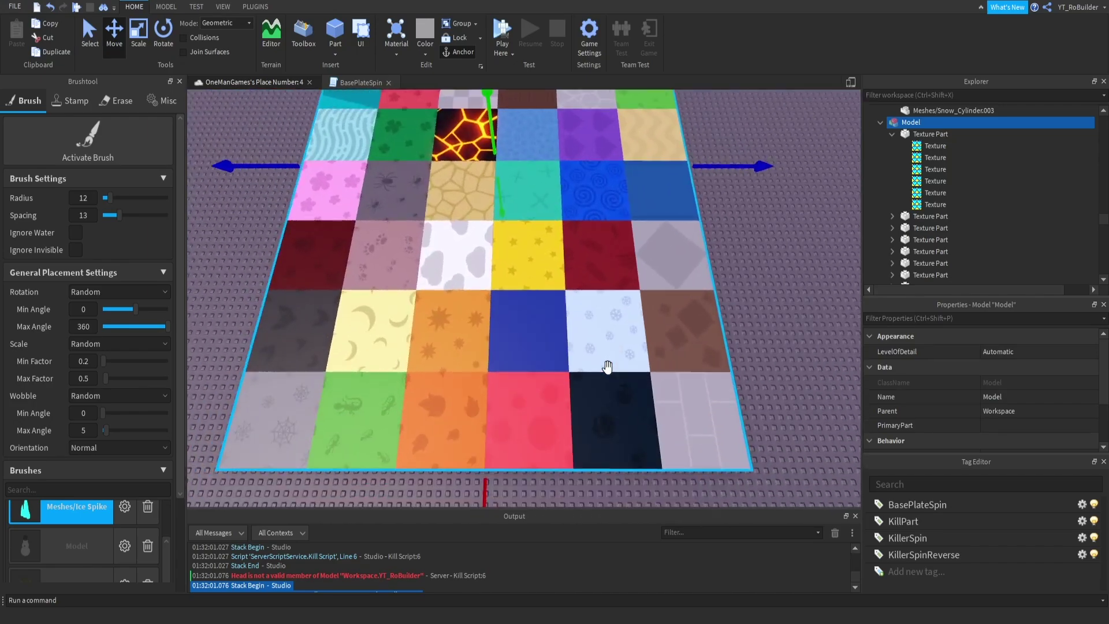
pyautogui.moveTo(611, 312); pyautogui.dragTo(611, 311, button='right')
pyautogui.scroll(-5, 611, 312)
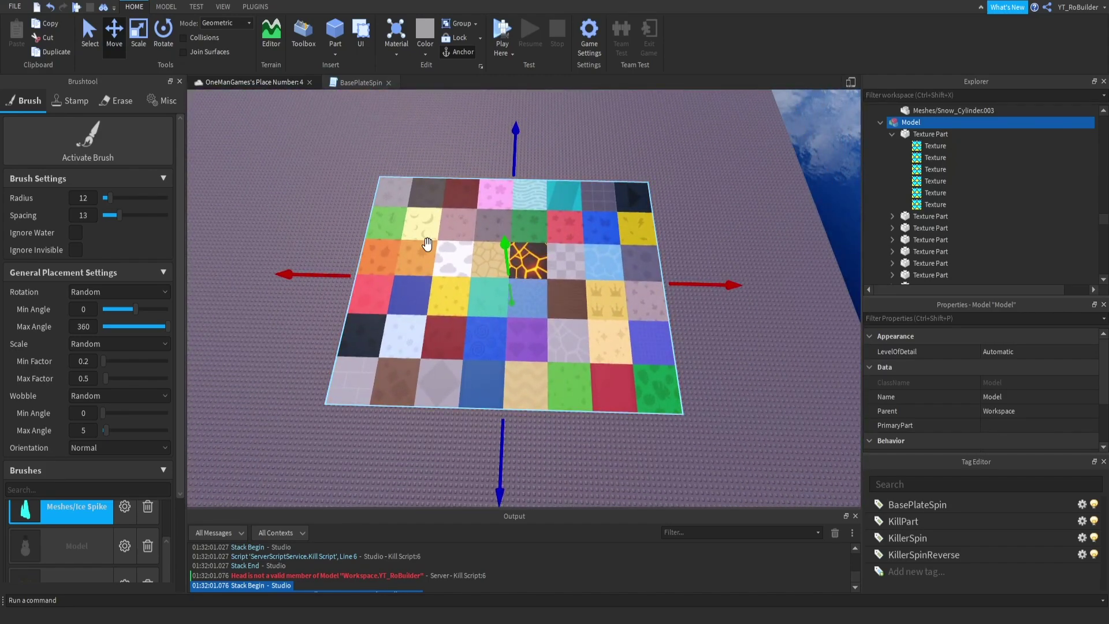
# Try recolouring the white cloud-patterned tile to Cyan and undo the colour change
pyautogui.click(459, 258)
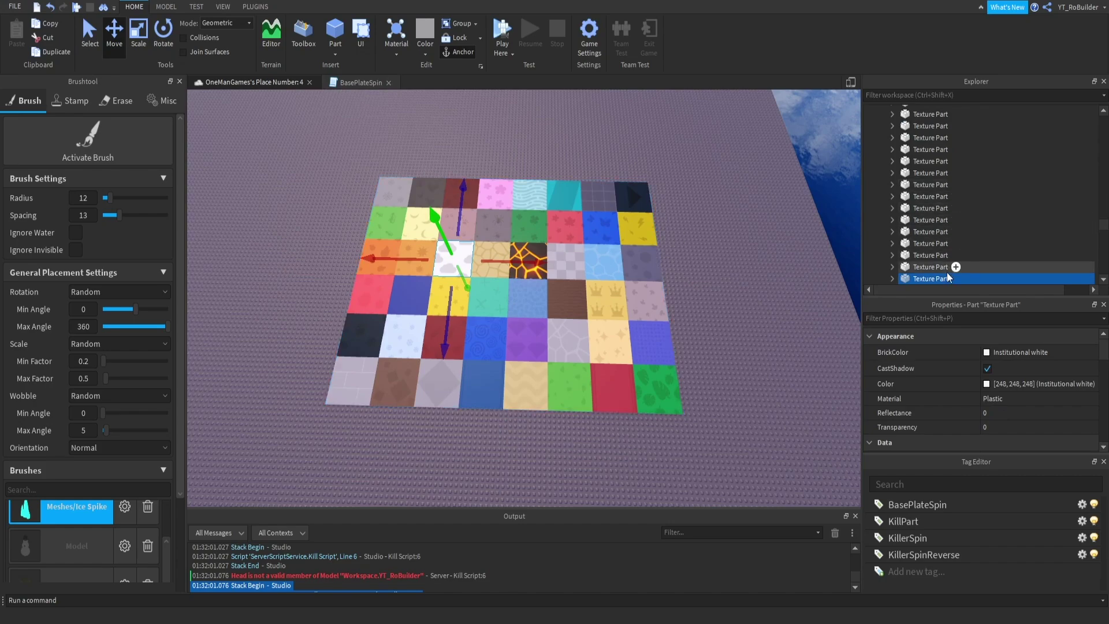
pyautogui.click(988, 353)
pyautogui.click(996, 434)
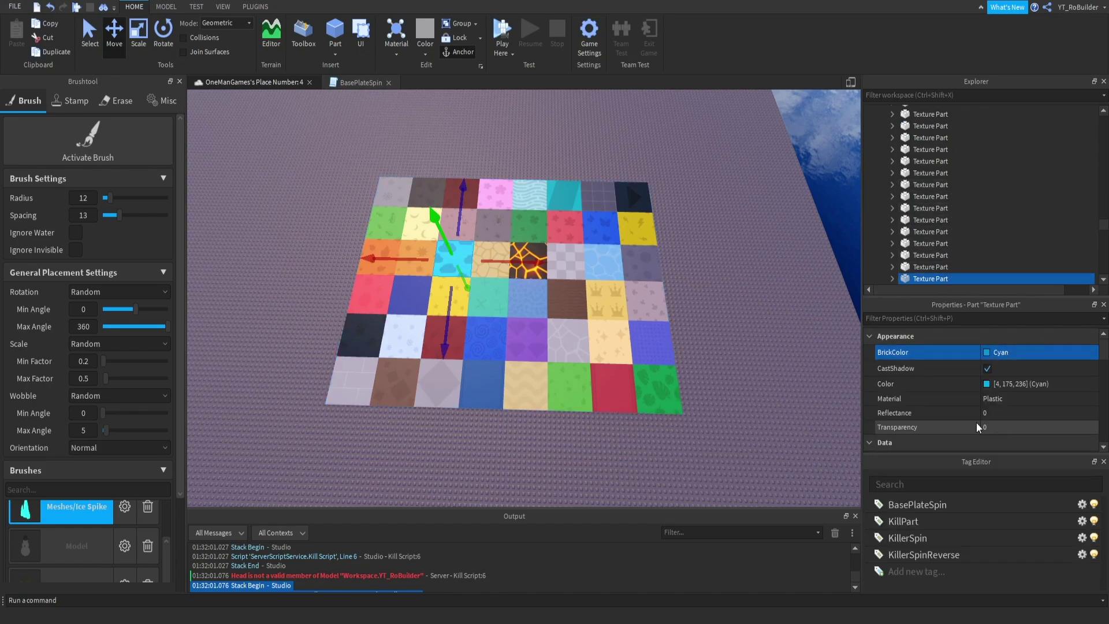
pyautogui.hotkey('ctrl', 'z')
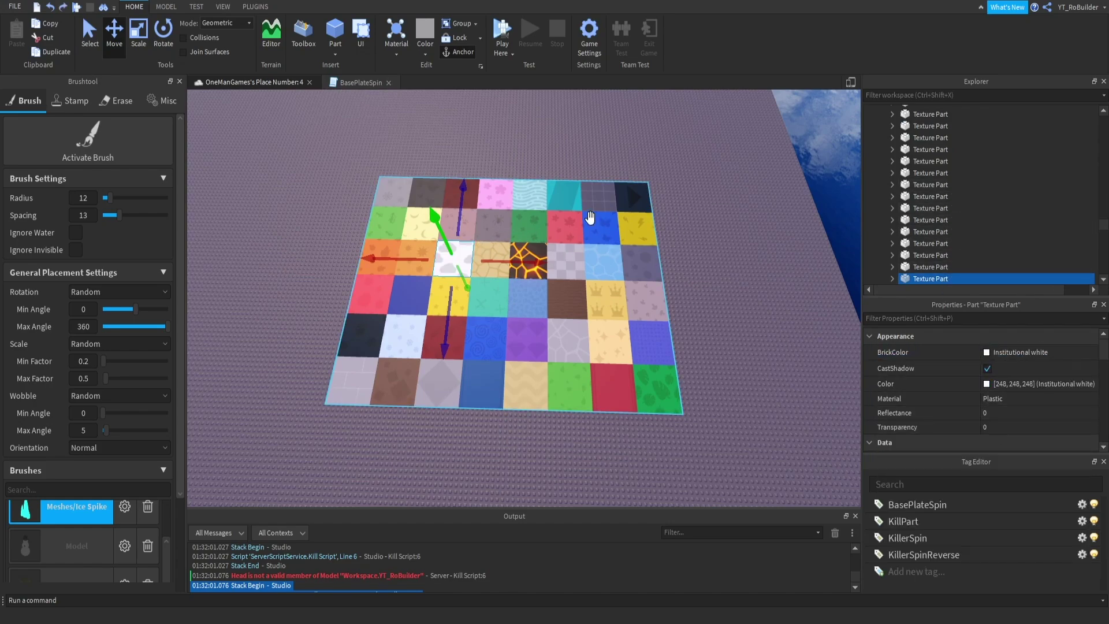
# Inspect the patterns on the edge rows of texture tiles up close
pyautogui.click(588, 207)
pyautogui.press('w')
pyautogui.moveTo(588, 207); pyautogui.dragTo(588, 207, button='right')
pyautogui.press('w')
pyautogui.press('a')
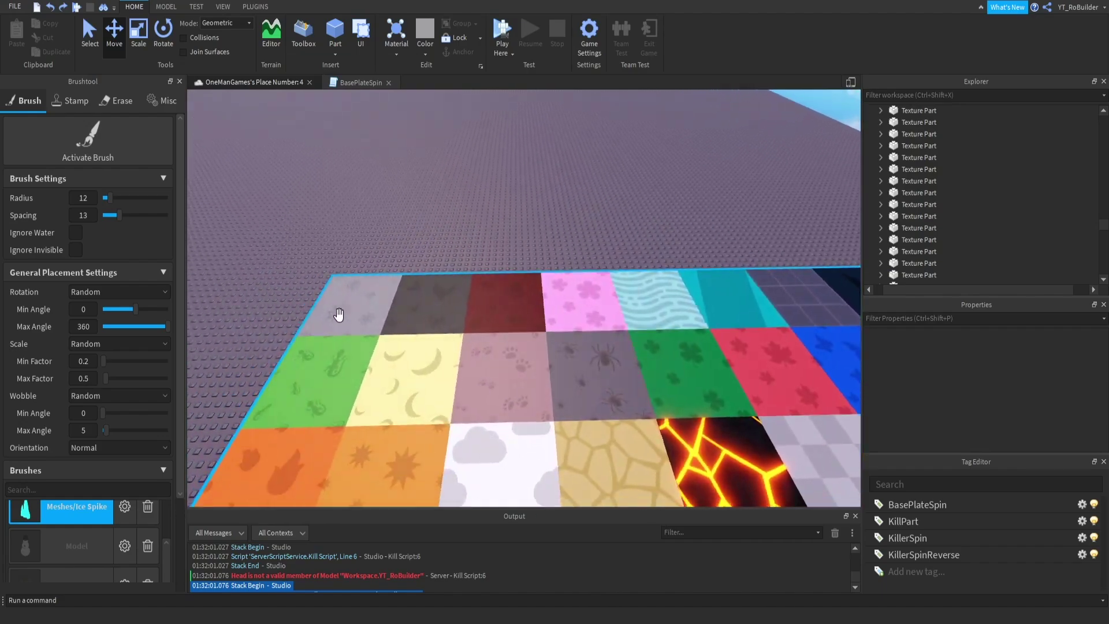
pyautogui.press('s')
pyautogui.moveTo(444, 321); pyautogui.dragTo(442, 328, button='right')
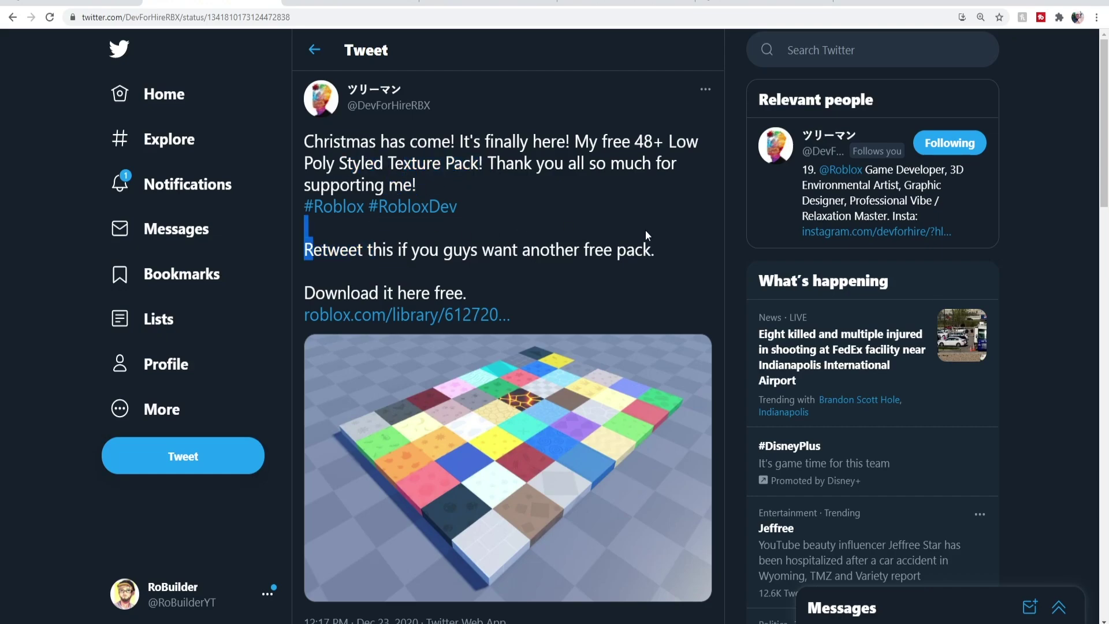
# Switch to the browser and review the Twitter post offering the free 48+ Low Poly Styled Texture Pack
pyautogui.scroll(-4, 569, 255)
pyautogui.scroll(1, 392, 156)
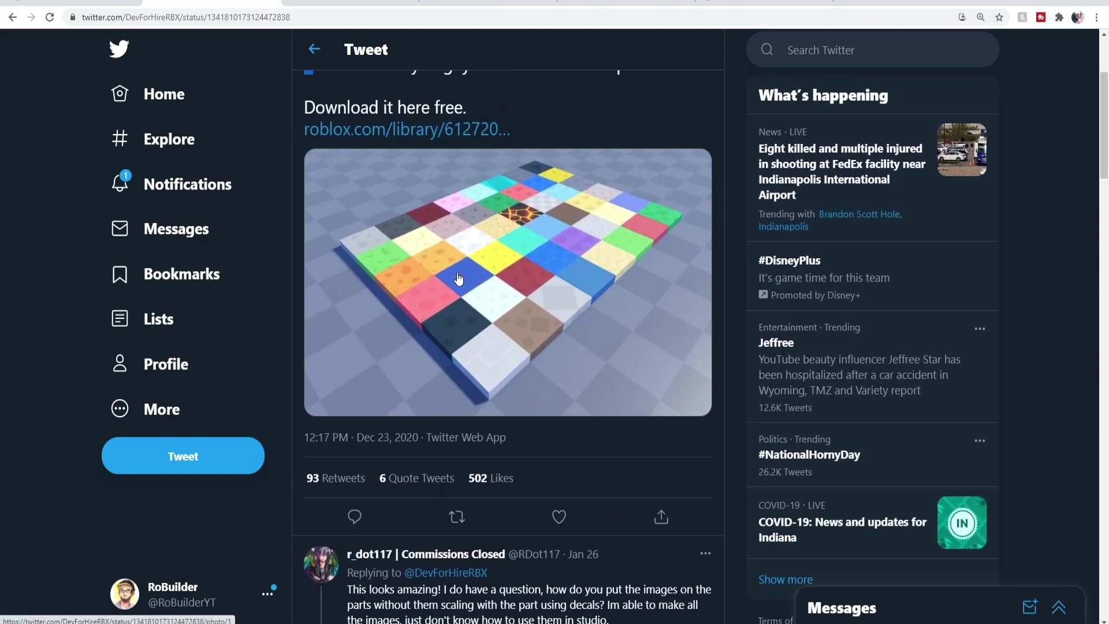
pyautogui.scroll(3, 456, 272)
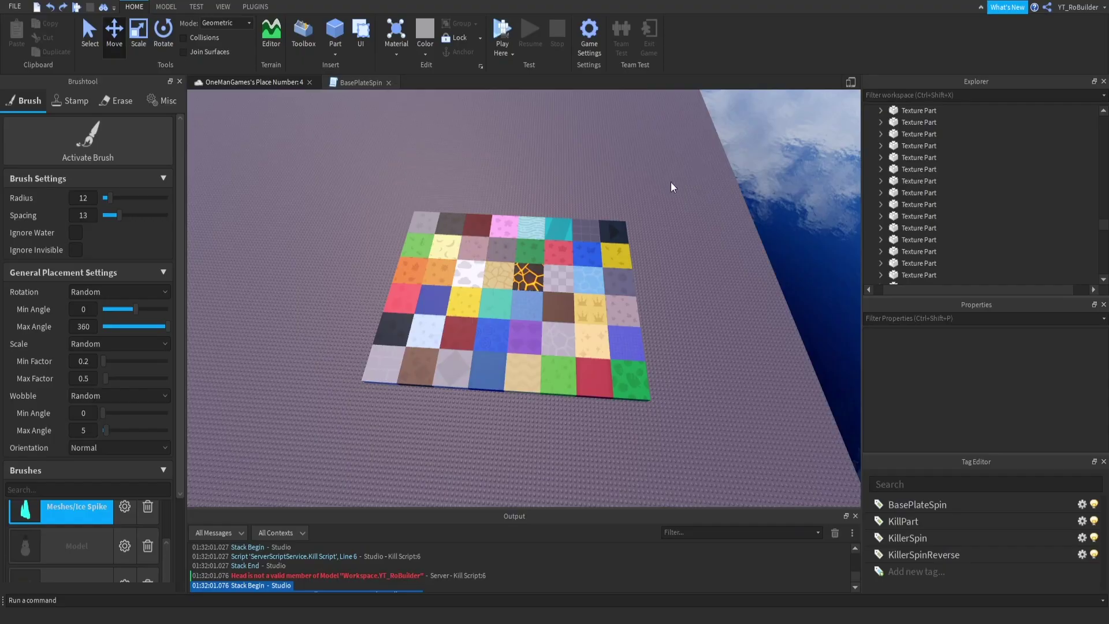
# Switch back to Roblox Studio and insert Icey's Asset Pack from the saved models into the place
pyautogui.moveTo(511, 254); pyautogui.dragTo(511, 231, button='right')
pyautogui.press('w')
pyautogui.press('s')
pyautogui.press('w')
pyautogui.press('a')
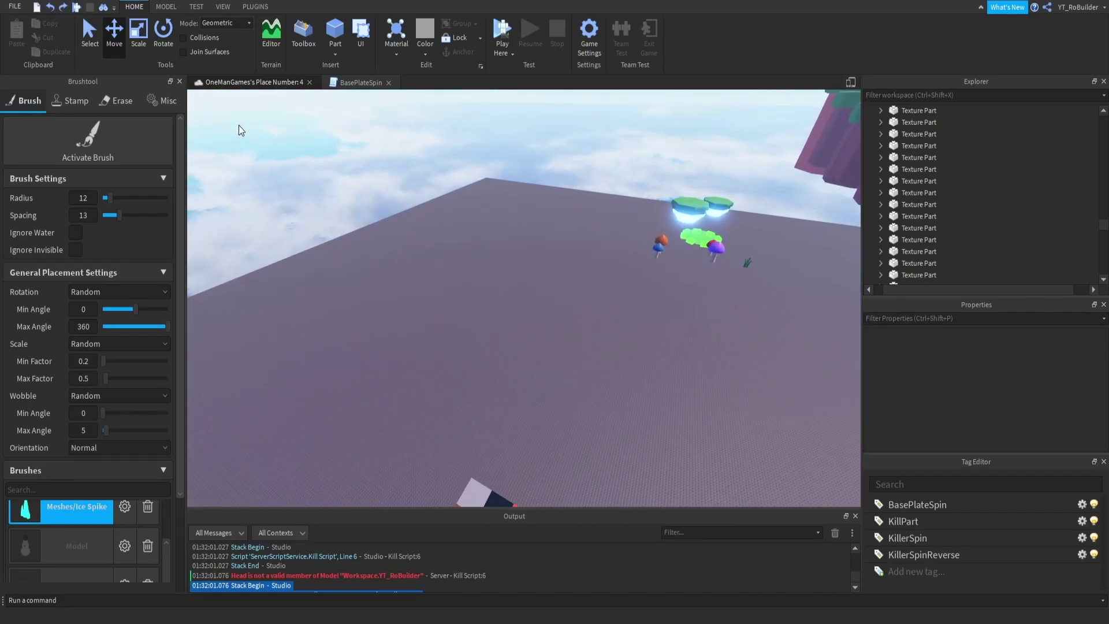
pyautogui.click(303, 35)
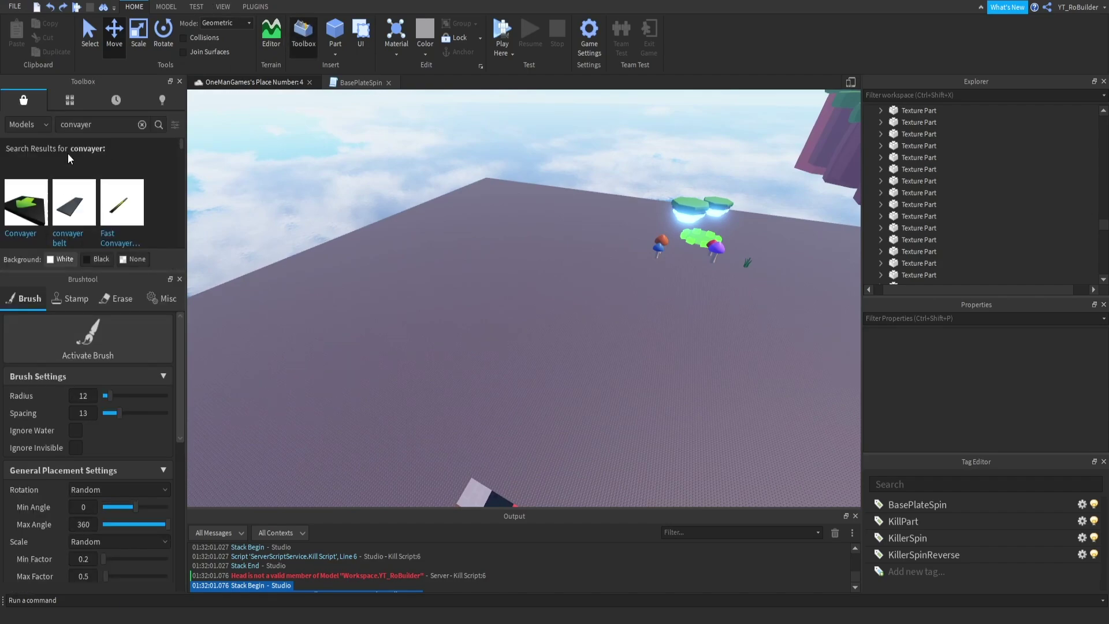
pyautogui.click(69, 100)
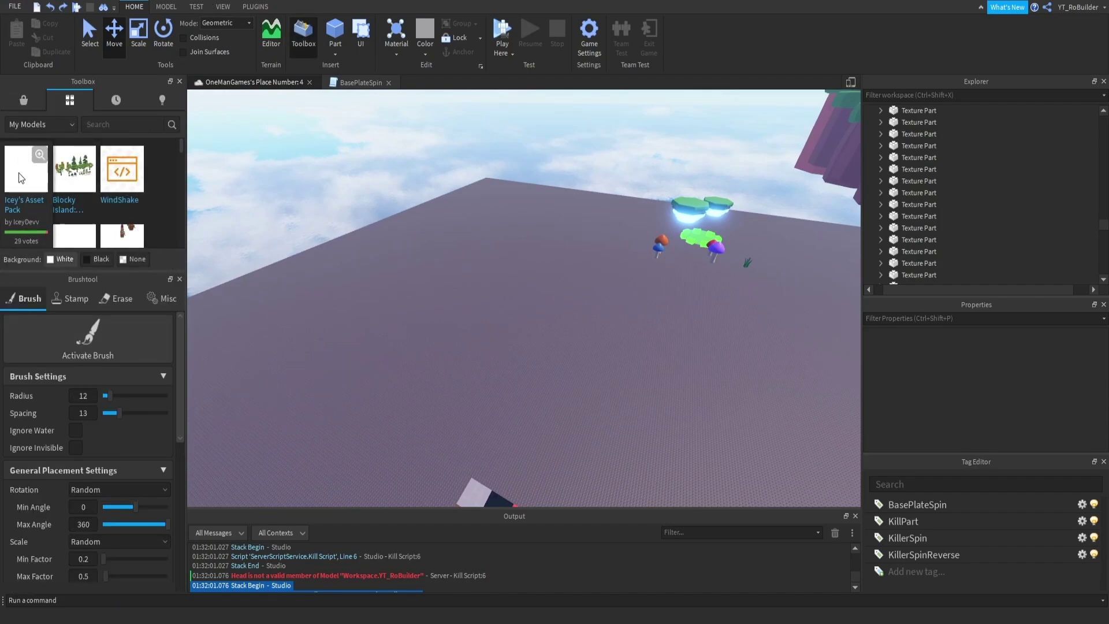
pyautogui.click(28, 182)
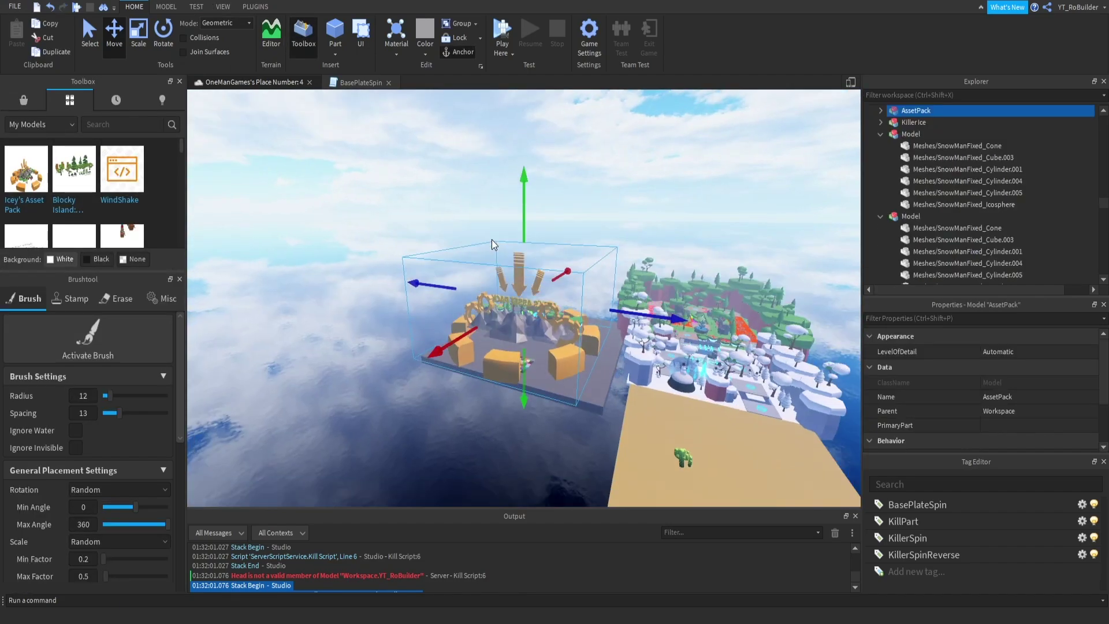
# Move the inserted asset pack off the grey baseplate into the open space beside it
pyautogui.moveTo(491, 239); pyautogui.dragTo(491, 239, button='right')
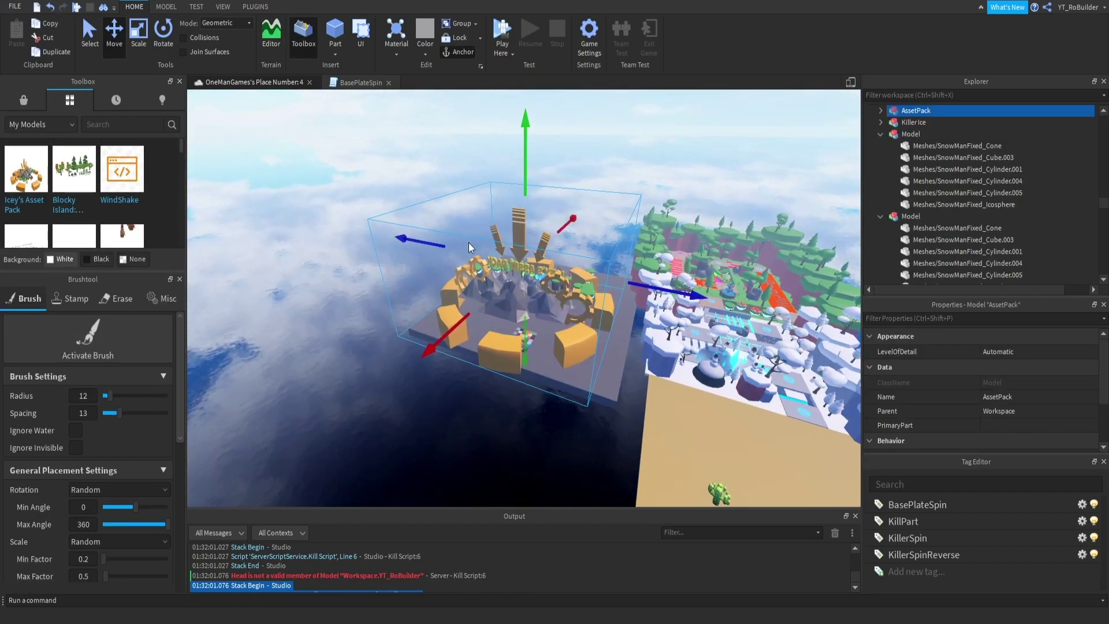
pyautogui.moveTo(444, 243); pyautogui.dragTo(467, 215)
pyautogui.press('f')
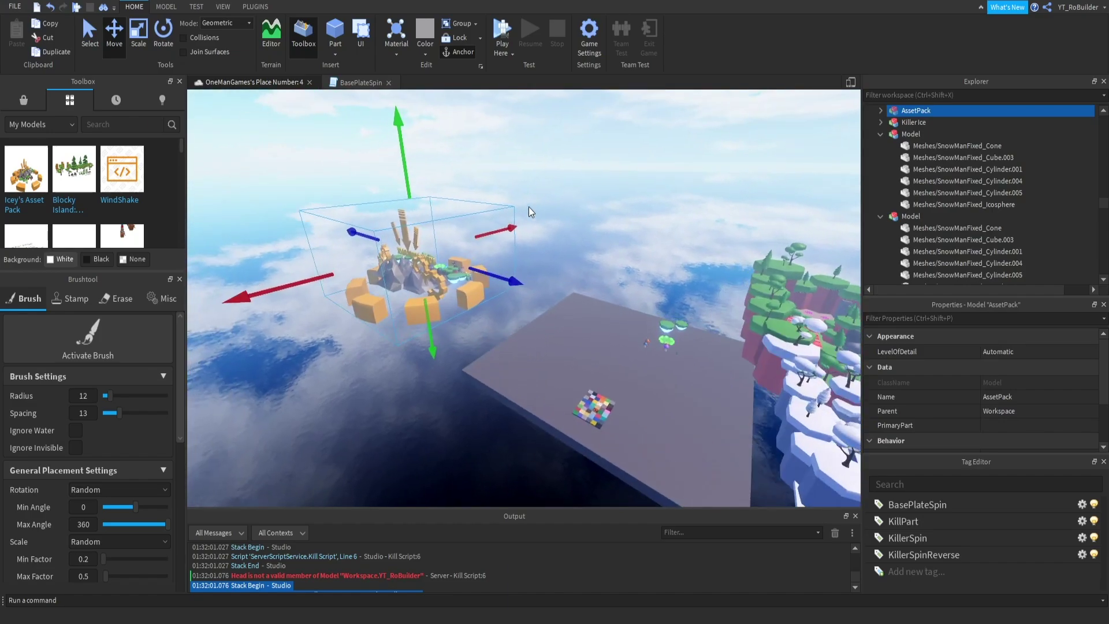
# Examine the trees, portal arch, cacti and glowing platforms in Icey's Asset Pack
pyautogui.scroll(10, 529, 236)
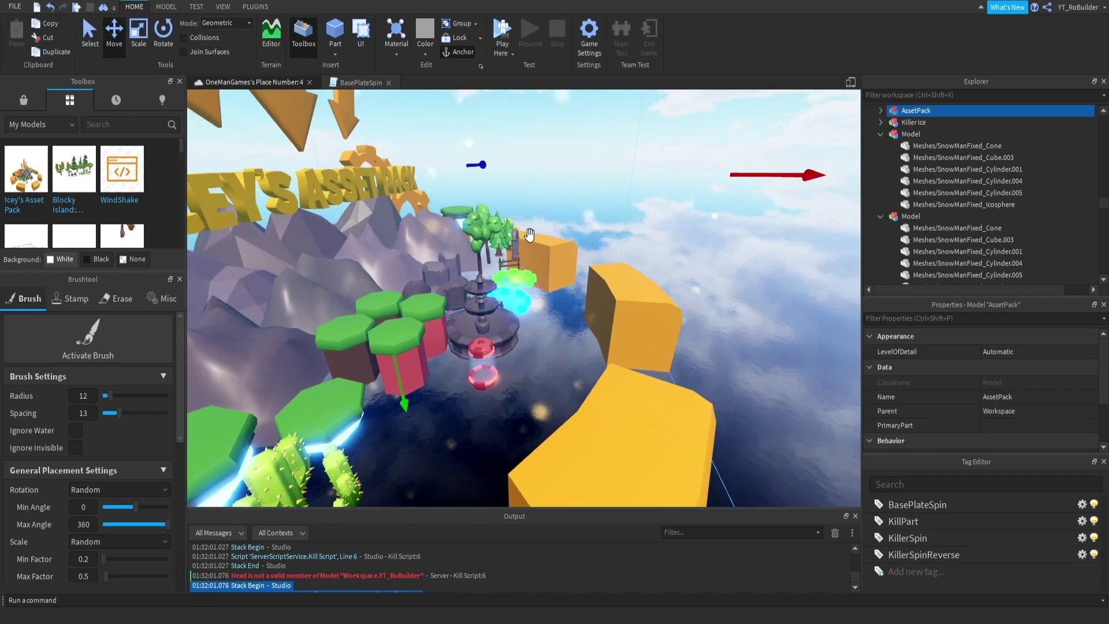
pyautogui.moveTo(529, 235); pyautogui.dragTo(552, 269, button='right')
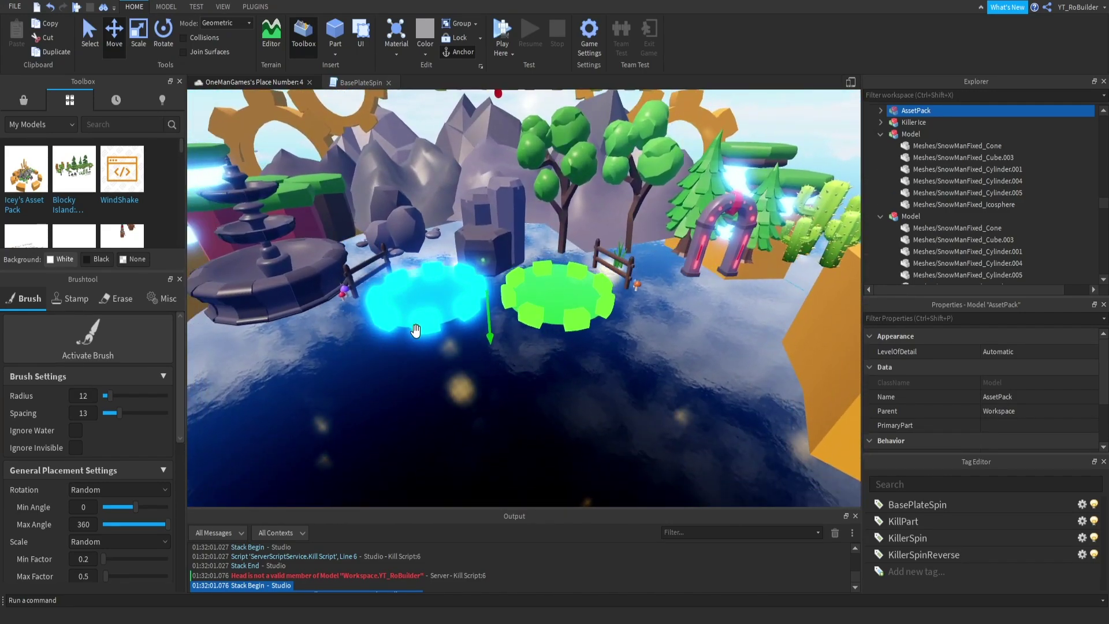
pyautogui.moveTo(588, 301); pyautogui.dragTo(551, 279, button='right')
pyautogui.scroll(5, 552, 261)
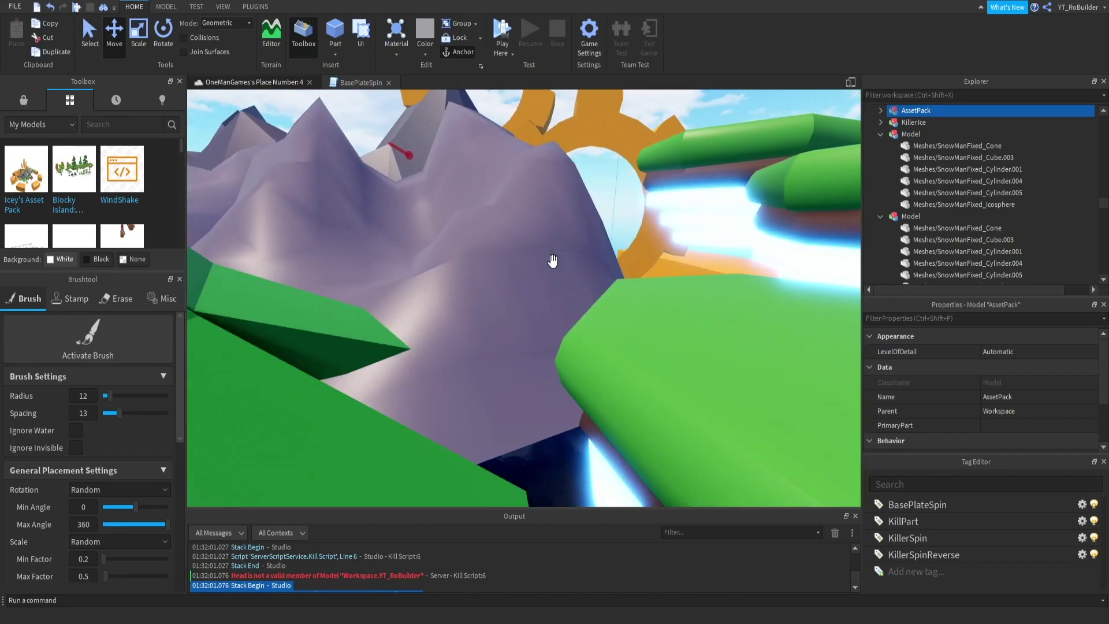
pyautogui.scroll(-4, 562, 297)
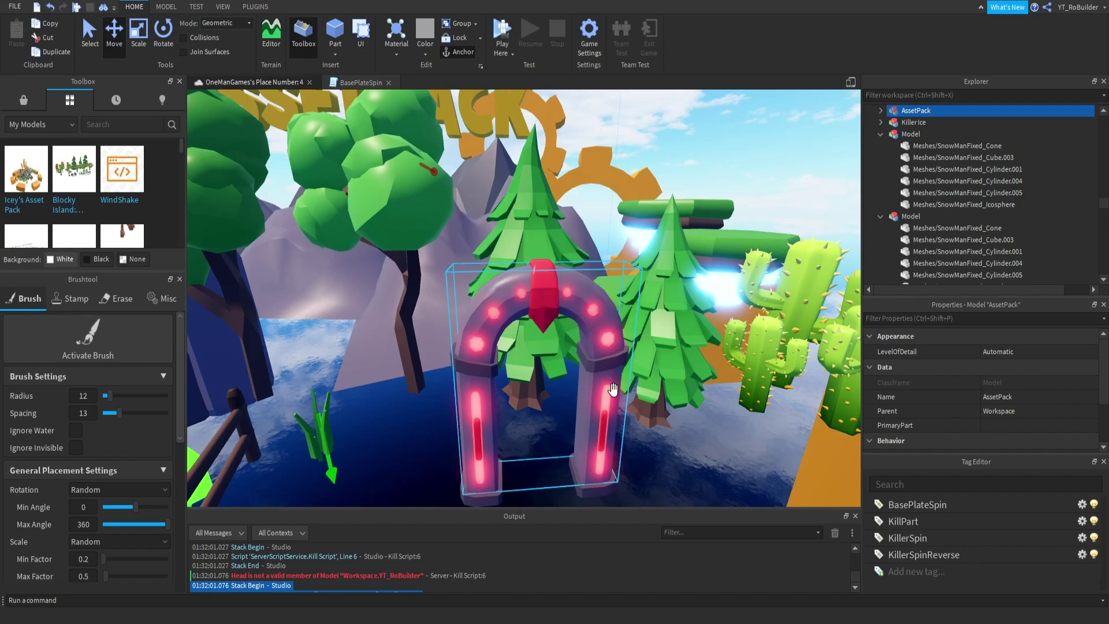
pyautogui.scroll(-8, 520, 286)
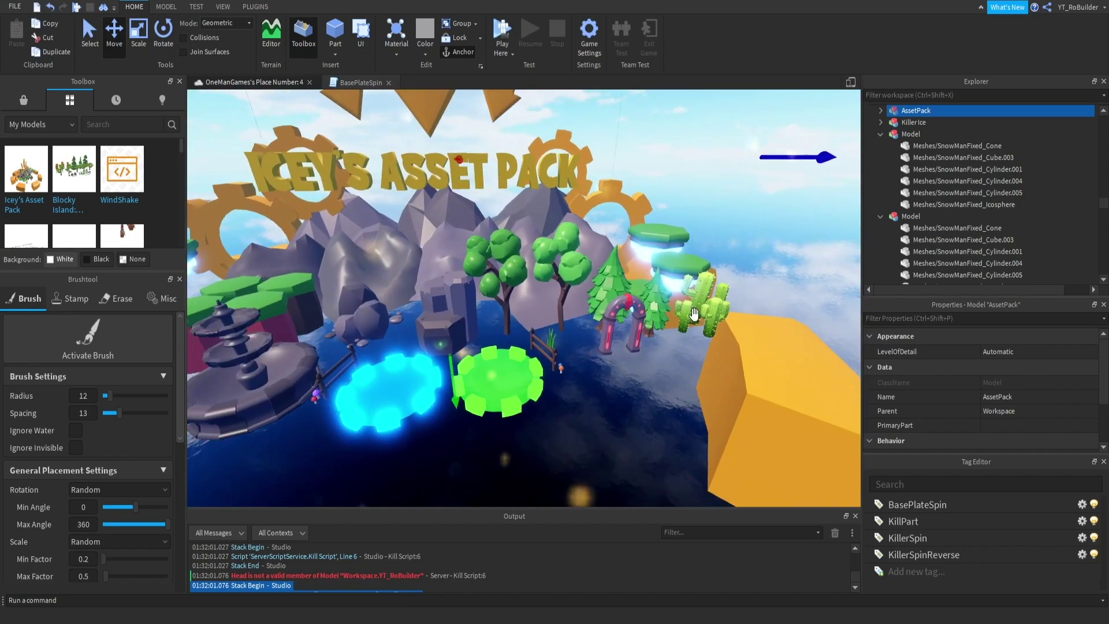
pyautogui.scroll(2, 703, 260)
pyautogui.scroll(1, 703, 260)
pyautogui.scroll(-4, 702, 261)
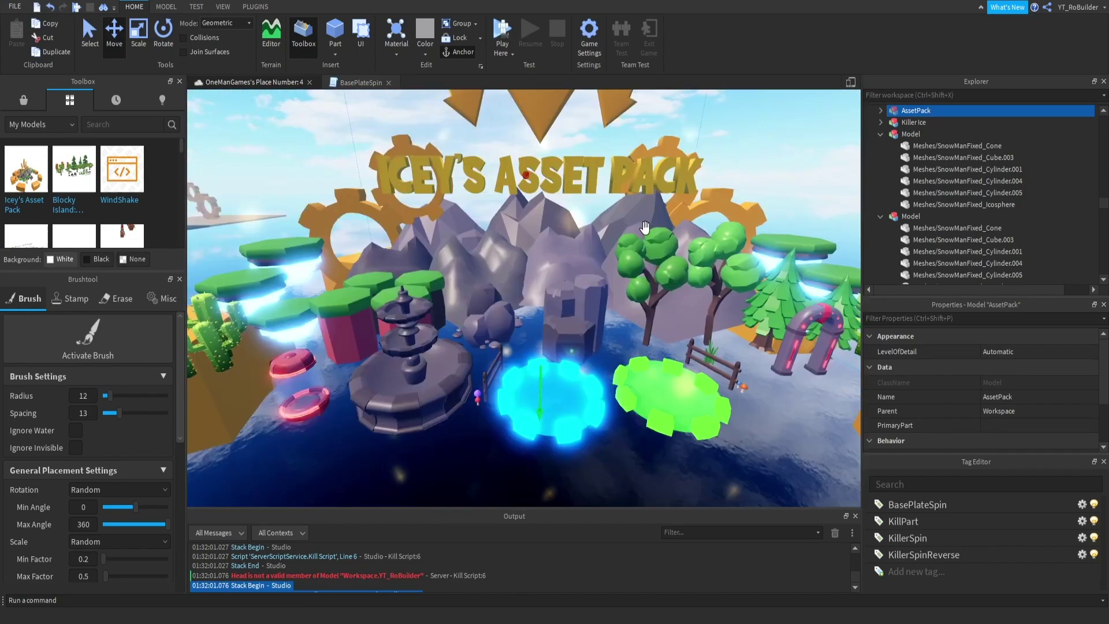
# Examine the asset pack's fountain and pink capsule up close and the whole pack from a distance
pyautogui.moveTo(531, 287); pyautogui.dragTo(517, 329, button='right')
pyautogui.scroll(4, 560, 306)
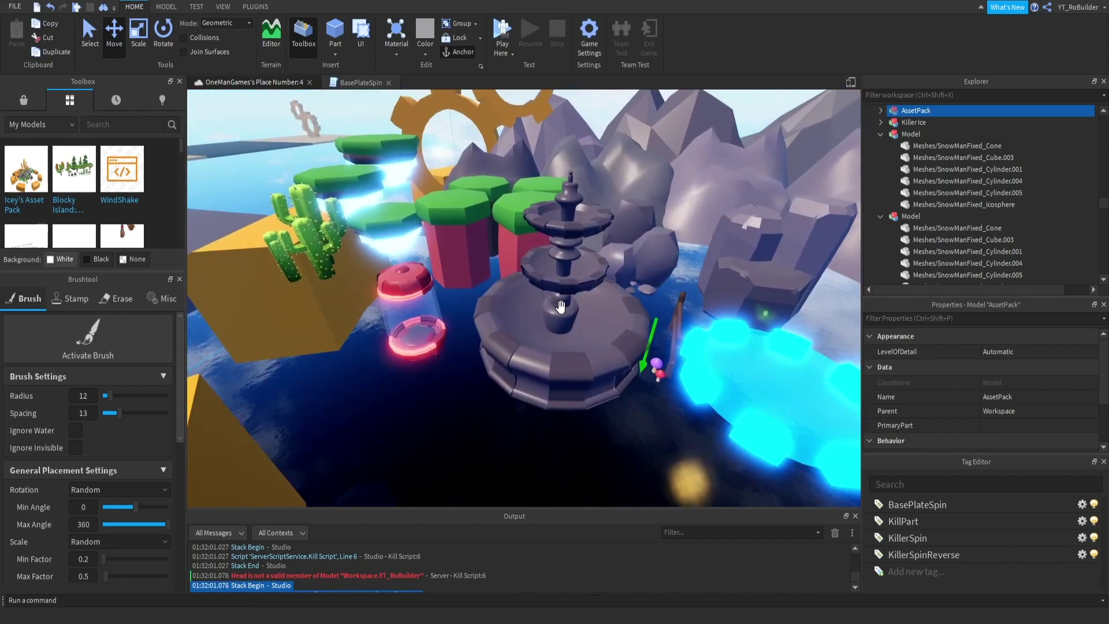
pyautogui.scroll(3, 487, 324)
pyautogui.scroll(-6, 497, 328)
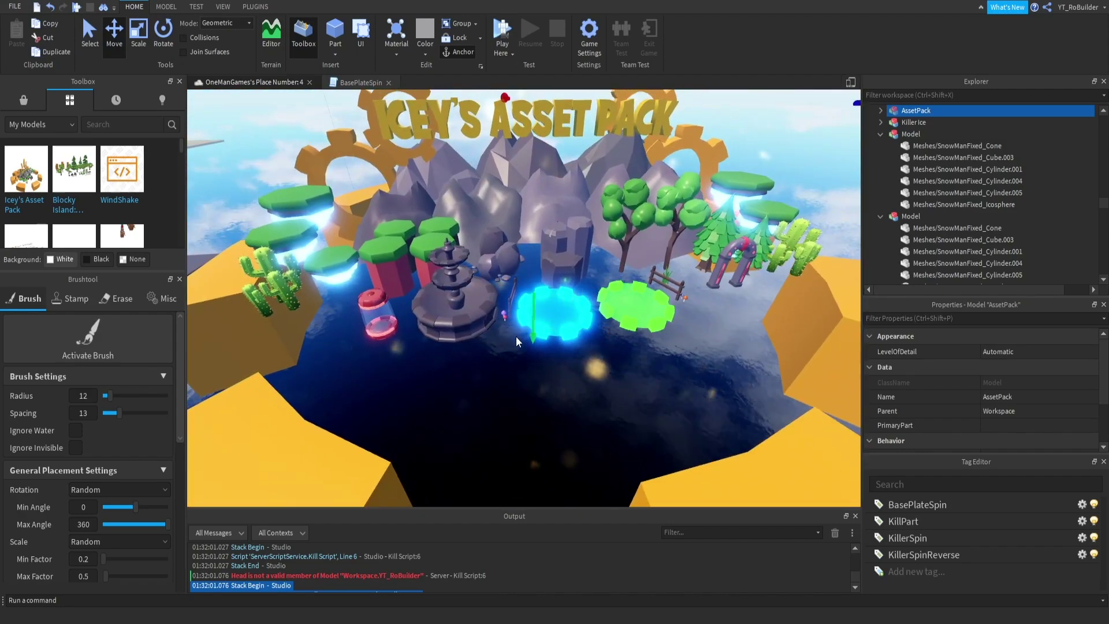
pyautogui.scroll(-5, 515, 336)
pyautogui.press('s')
pyautogui.press('d')
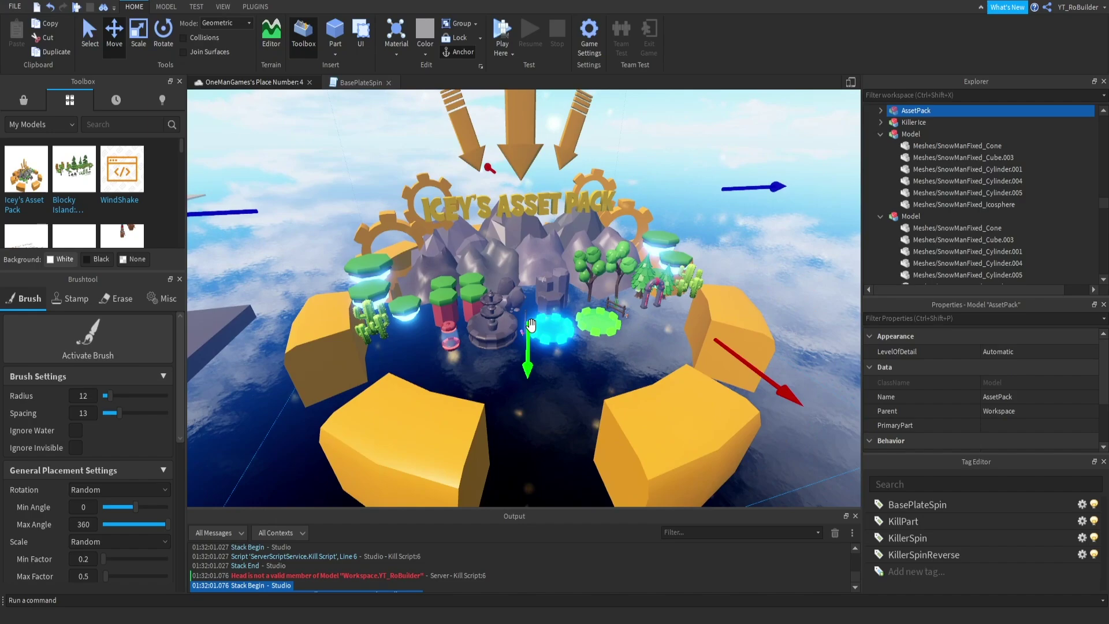
pyautogui.press('a')
# Inspect how the asset pack's trees, rocks and fountain are used in the green lava obstacle area
pyautogui.moveTo(588, 320); pyautogui.dragTo(541, 304, button='right')
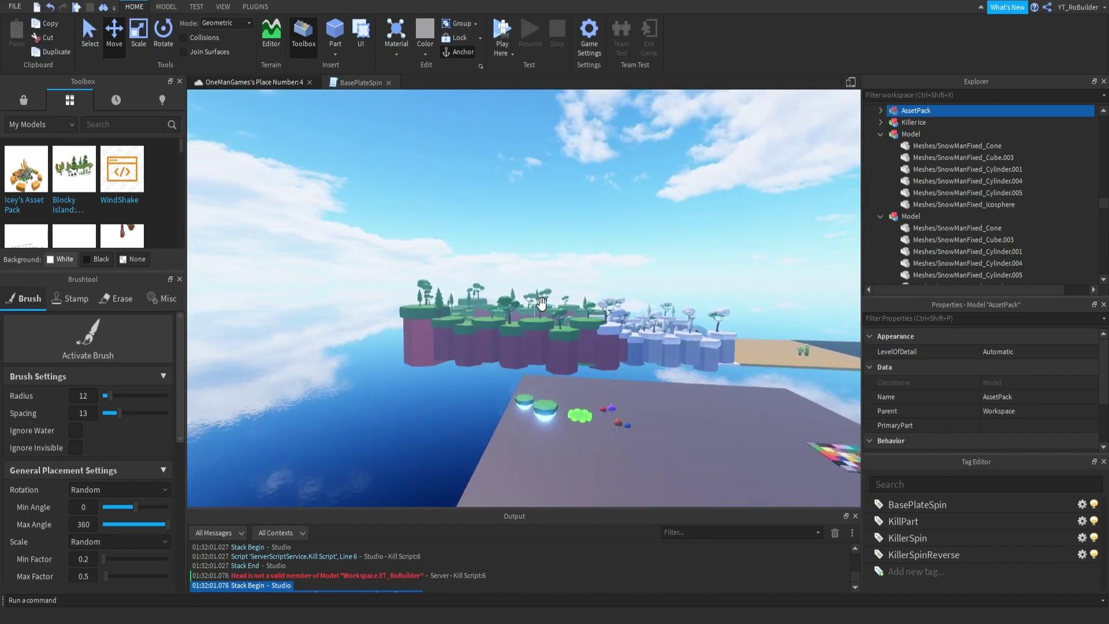
pyautogui.scroll(10, 541, 302)
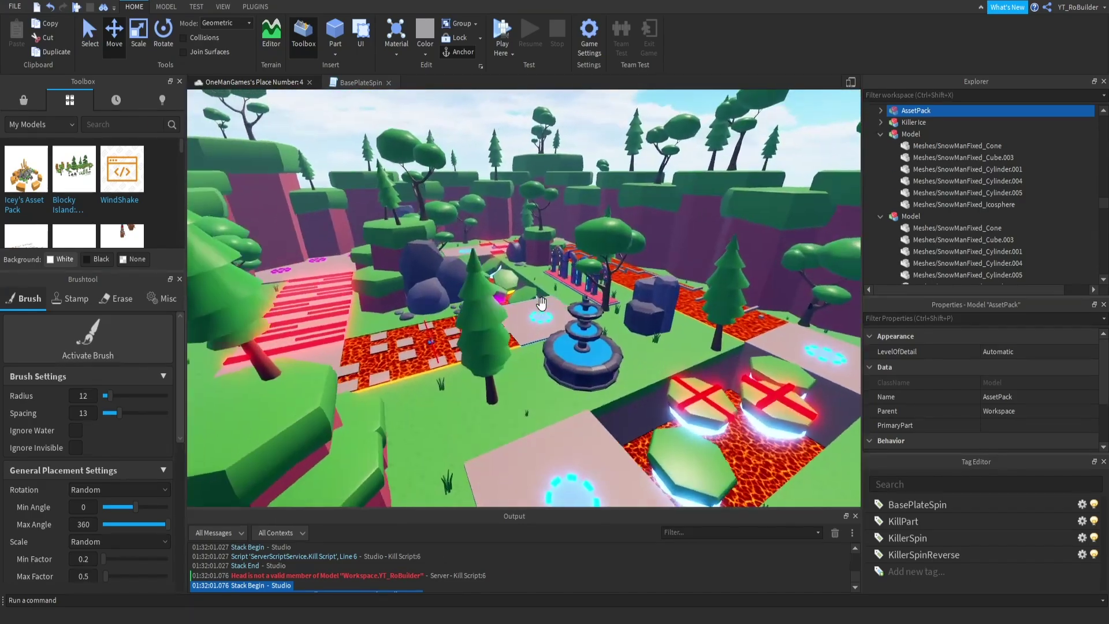
pyautogui.scroll(-5, 541, 302)
pyautogui.press('w')
pyautogui.press('d')
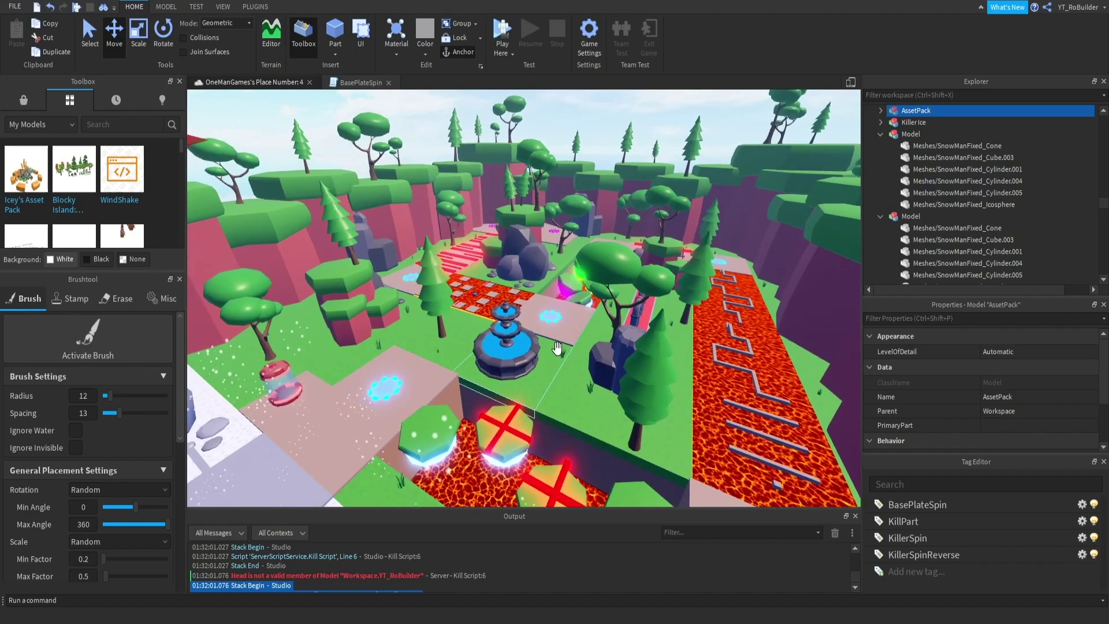
pyautogui.press('f')
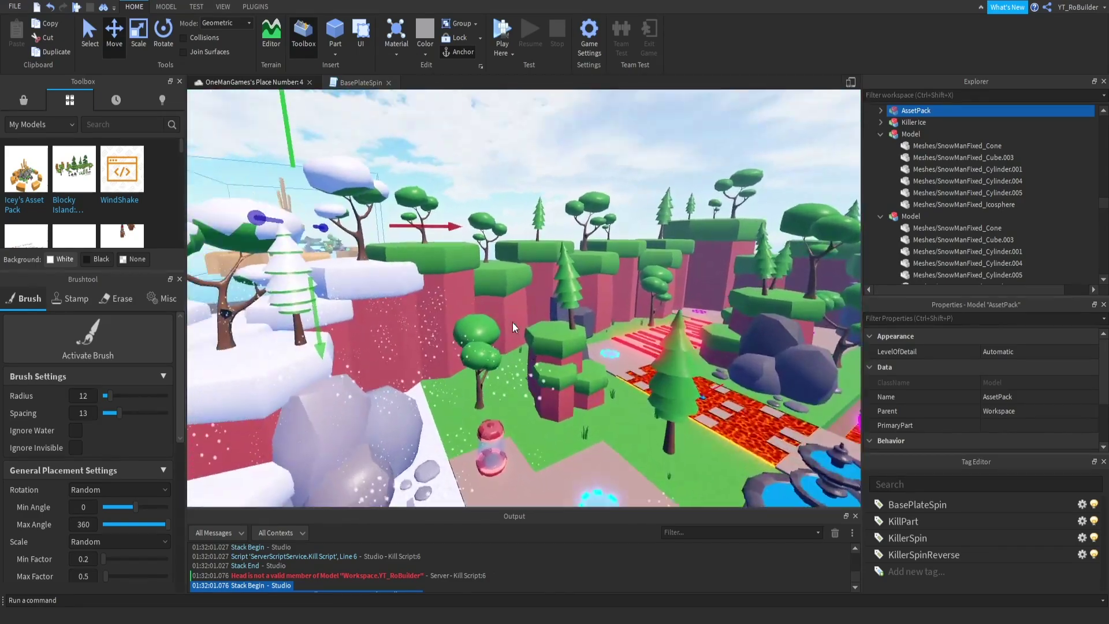
# Examine the mountains and rock formations in Icey's Asset Pack up close and the whole pack from a distance
pyautogui.scroll(2, 511, 322)
pyautogui.scroll(6, 631, 348)
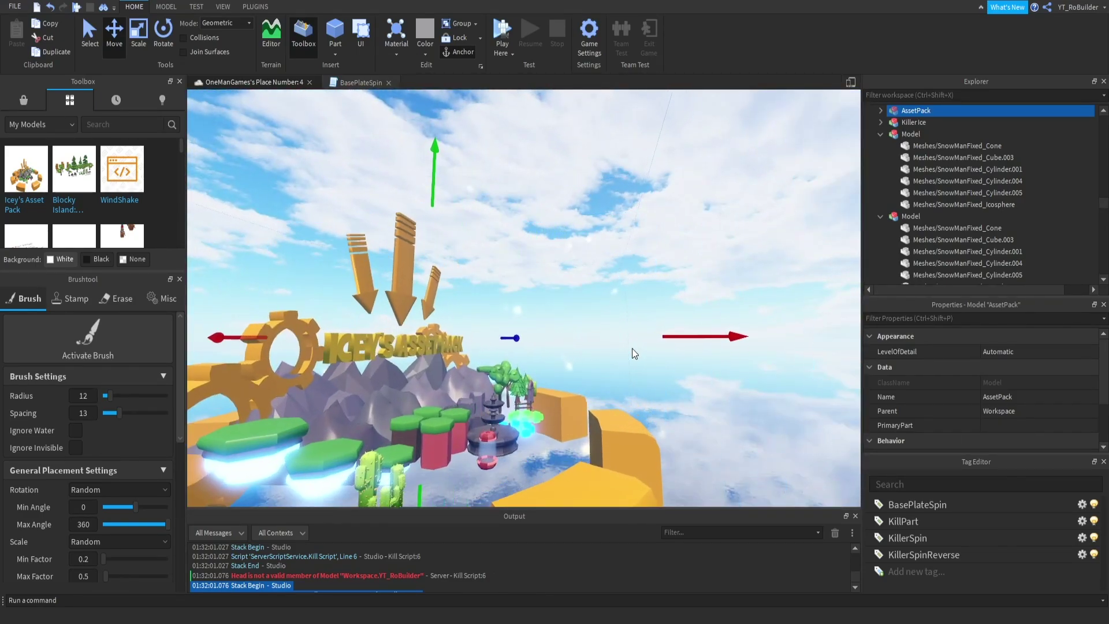
pyautogui.press('f')
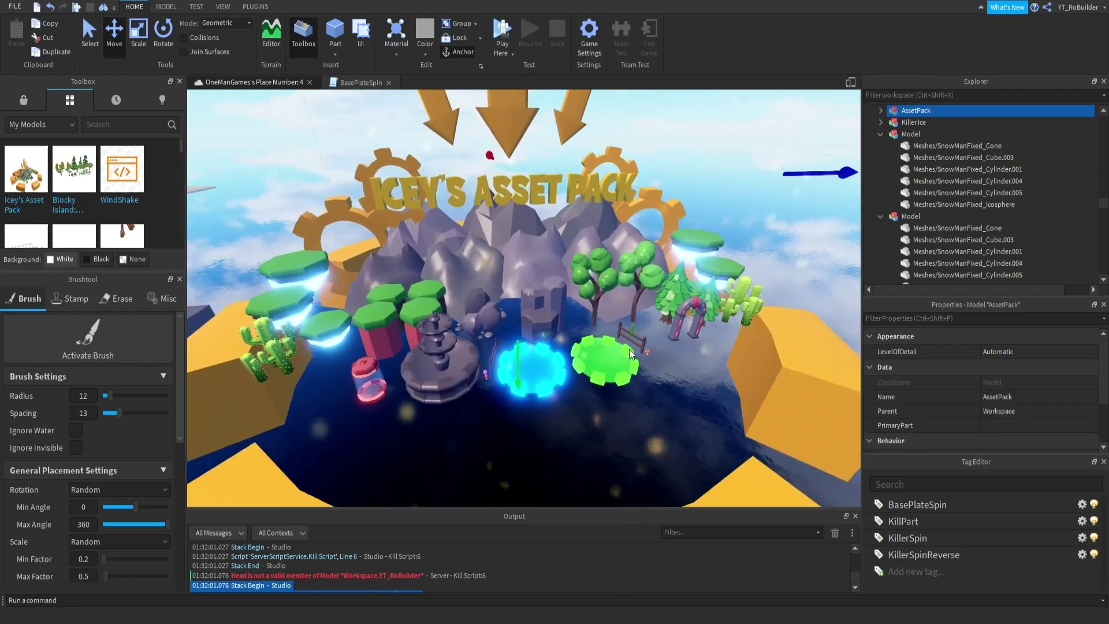
pyautogui.scroll(3, 629, 349)
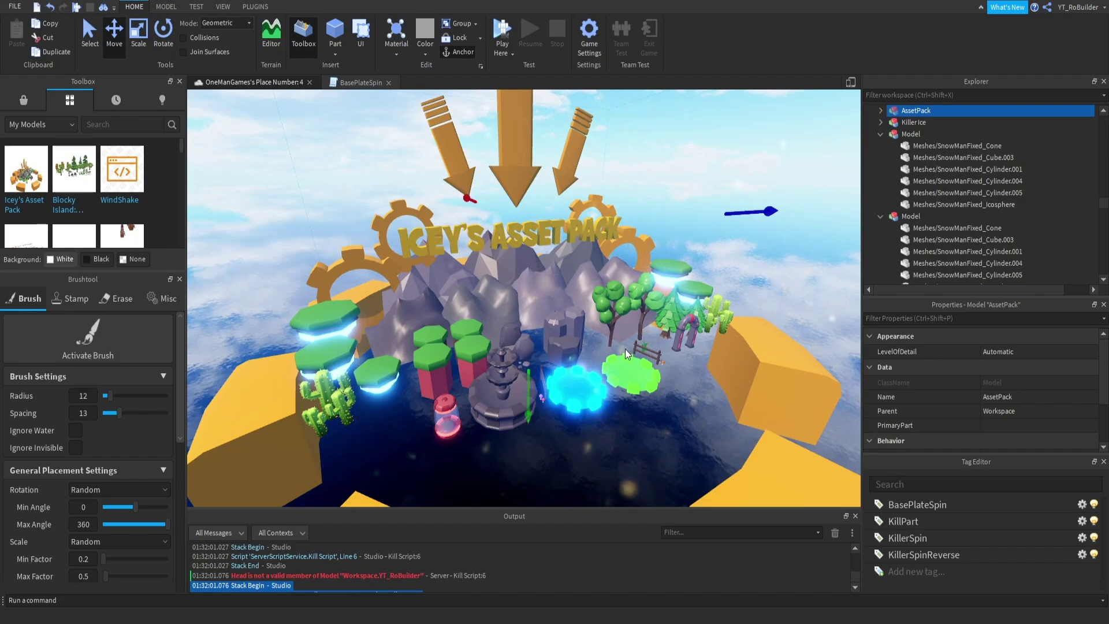
pyautogui.scroll(6, 566, 346)
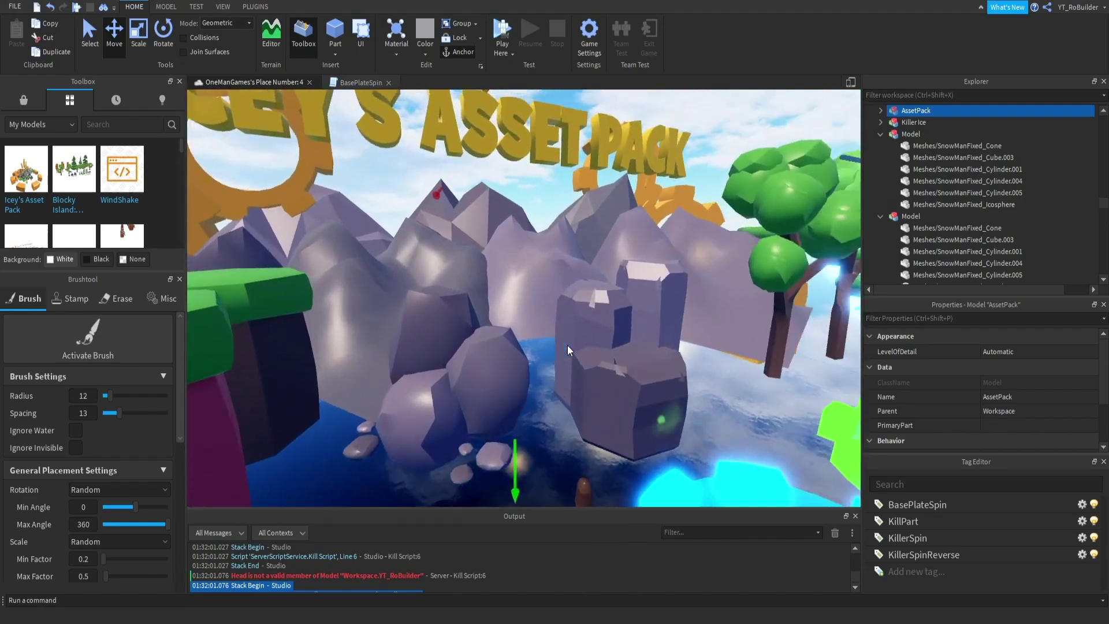
pyautogui.scroll(5, 566, 342)
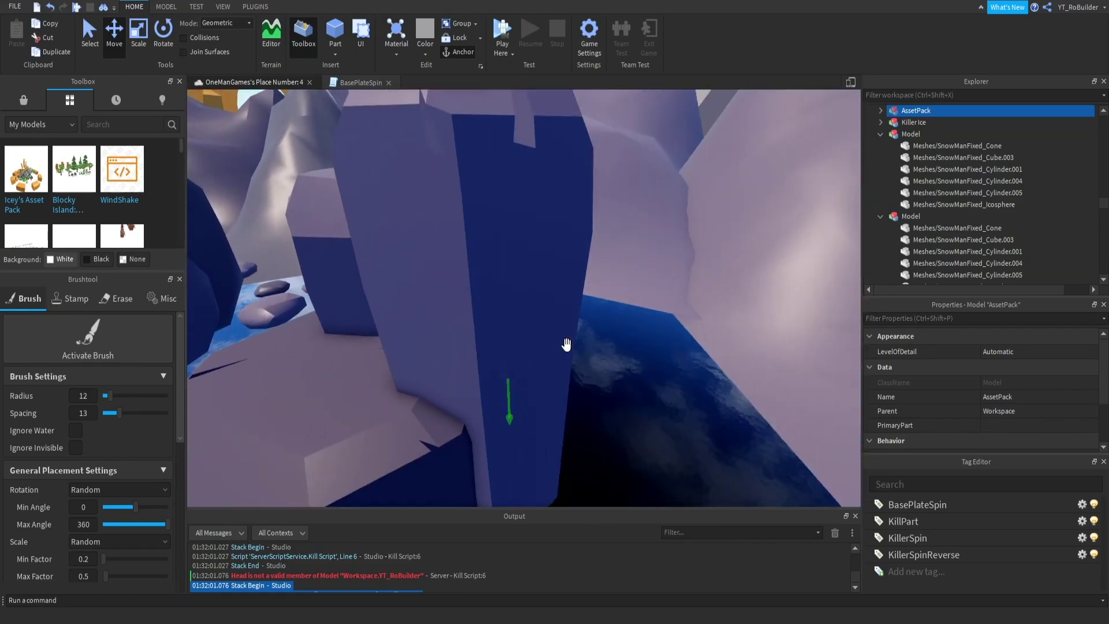
pyautogui.press('f')
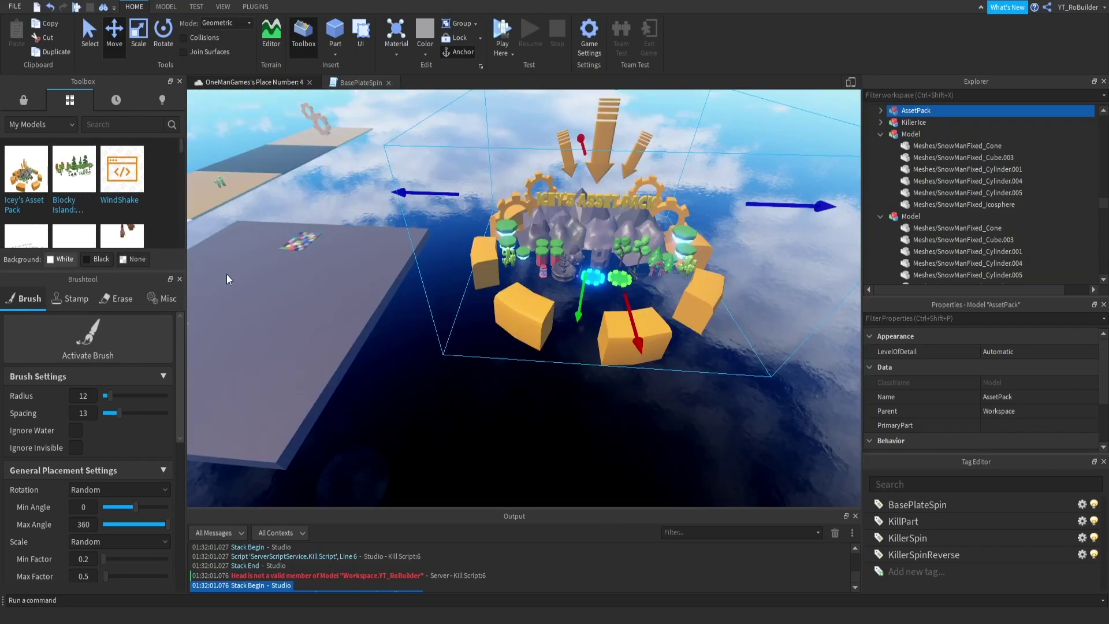
# Insert the Blocky Island: Nature Pack model and move its Assets folder onto the grey baseplate
pyautogui.moveTo(78, 172); pyautogui.dragTo(507, 349)
pyautogui.hotkey('ctrl', 'z')
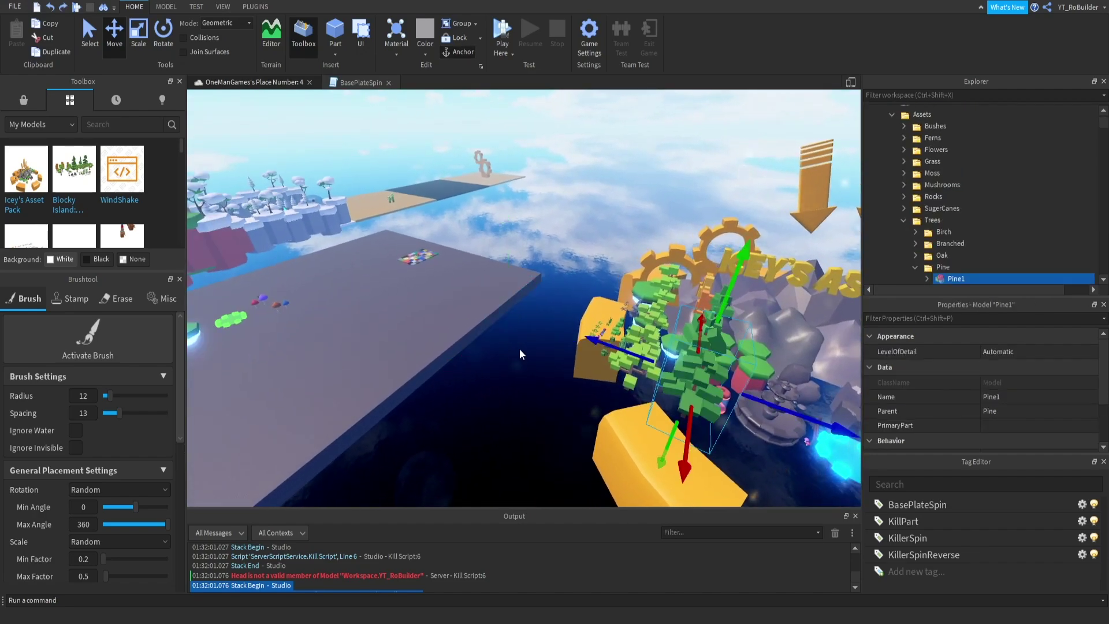
pyautogui.click(947, 223)
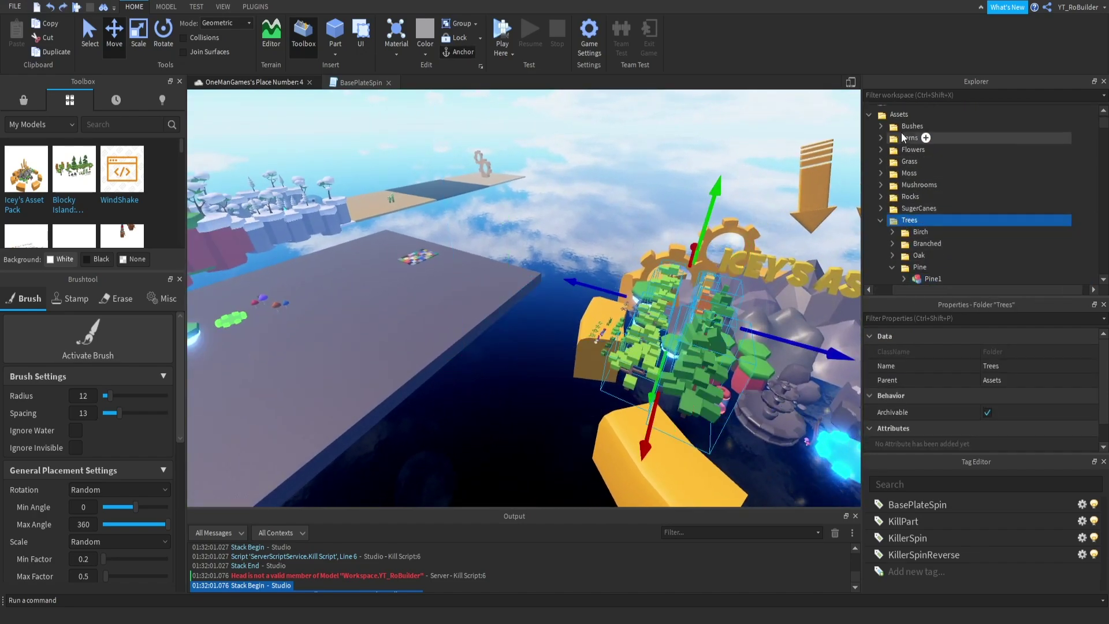
pyautogui.click(903, 115)
pyautogui.moveTo(583, 332); pyautogui.dragTo(398, 373)
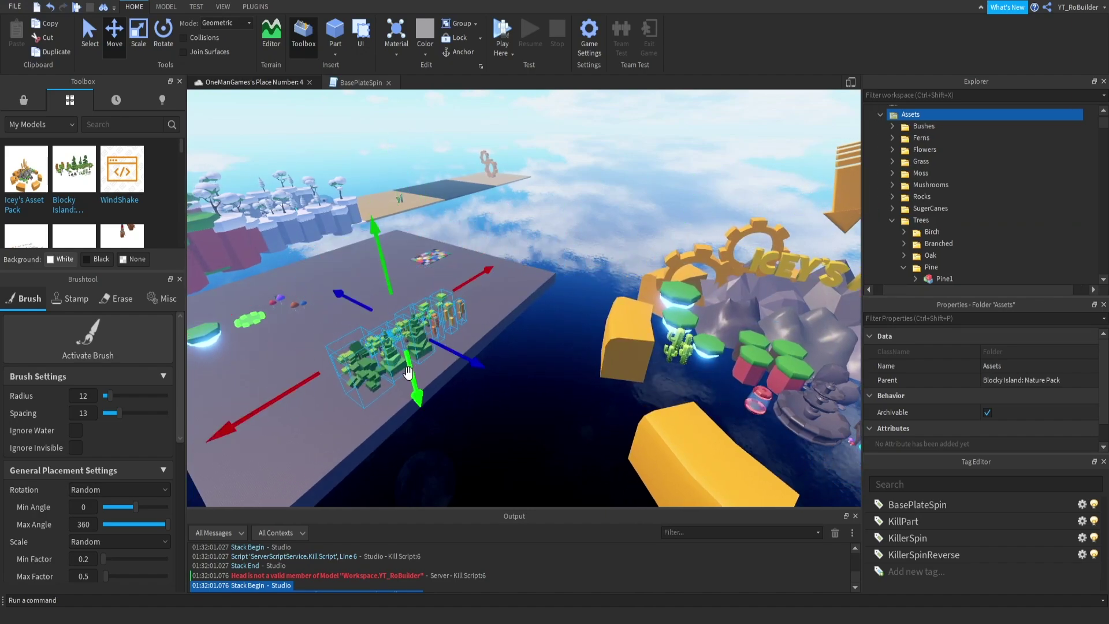
pyautogui.click(483, 410)
# Examine the nature pack's blocky green, orange and pine trees and its grey rocks on the baseplate
pyautogui.press('w')
pyautogui.moveTo(483, 410); pyautogui.dragTo(483, 411, button='right')
pyautogui.press('w')
pyautogui.press('a')
pyautogui.press('s')
pyautogui.press('w')
pyautogui.press('w')
pyautogui.press('s')
pyautogui.press('a')
pyautogui.press('w')
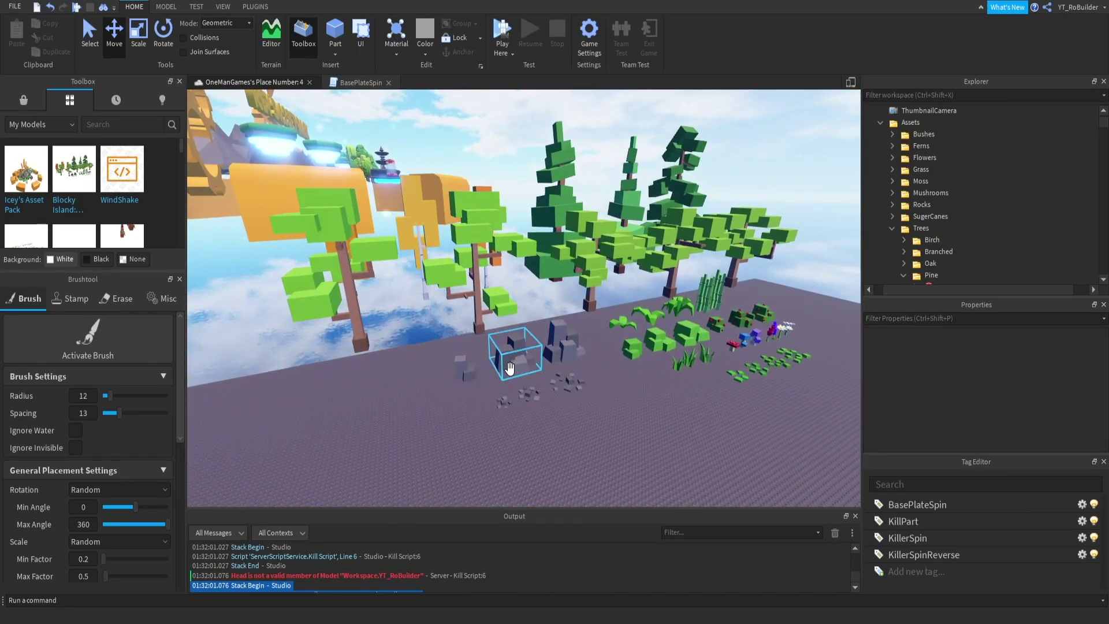
pyautogui.press('w')
pyautogui.moveTo(419, 275); pyautogui.dragTo(418, 275, button='right')
pyautogui.press('s')
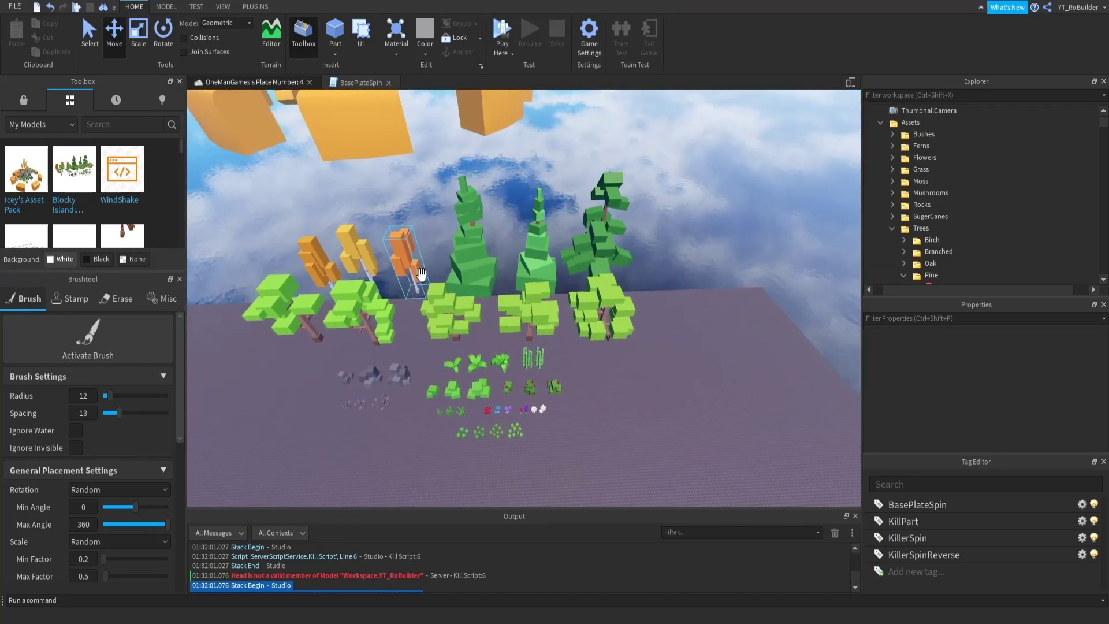
pyautogui.press('a')
pyautogui.press('a')
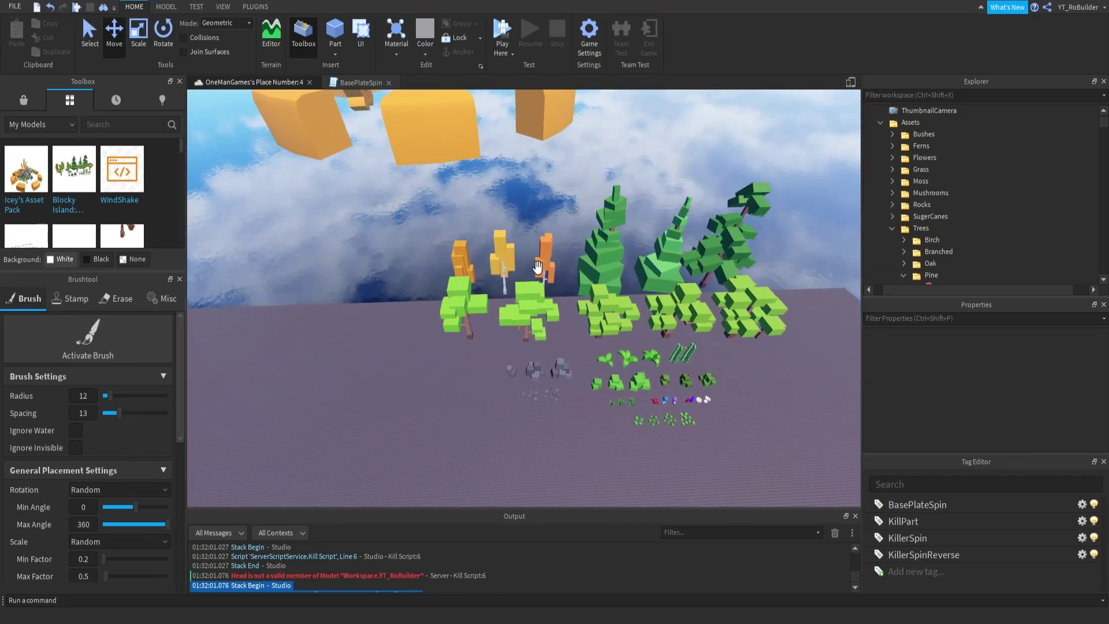
# Inspect the nature pack's bushes, ferns, sugar canes, mushrooms, flowers, grass and moss up close
pyautogui.press('w')
pyautogui.press('w')
pyautogui.moveTo(525, 320); pyautogui.dragTo(525, 320, button='right')
pyautogui.press('s')
pyautogui.press('d')
pyautogui.moveTo(582, 296); pyautogui.dragTo(582, 296, button='right')
pyautogui.press('s')
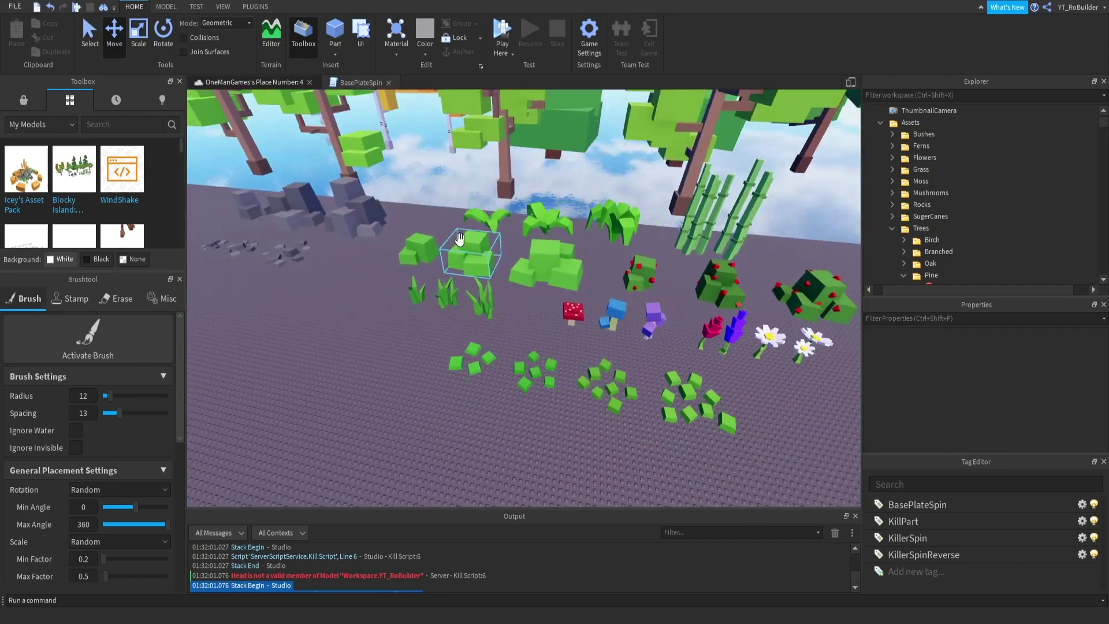
pyautogui.press('d')
pyautogui.press('d')
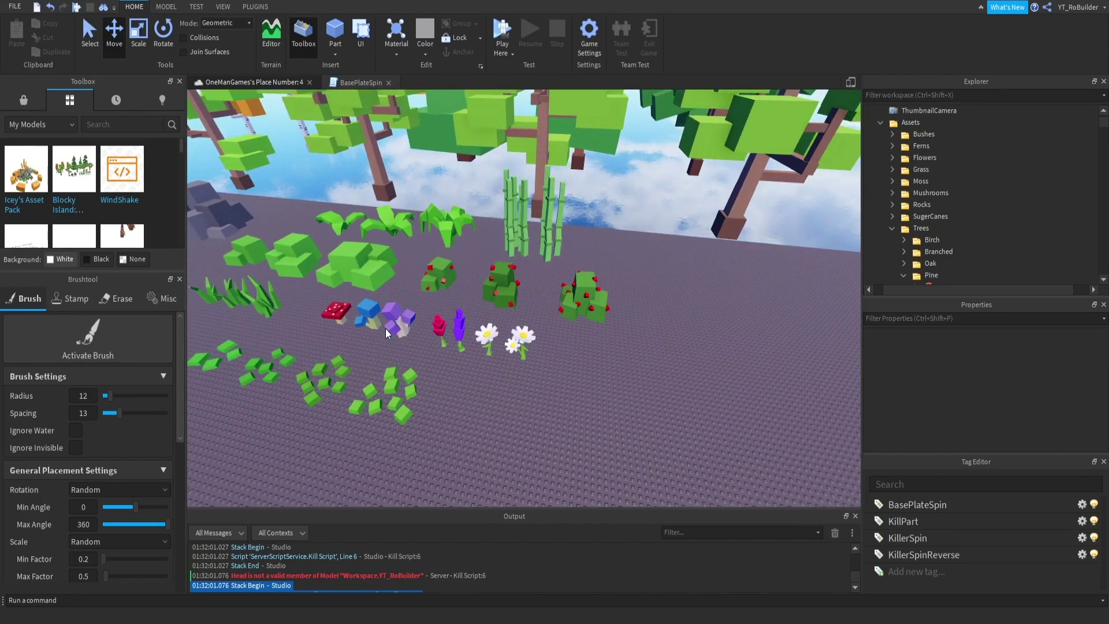
# Look over the complete nature pack on the baseplate from several distances and angles
pyautogui.moveTo(400, 390); pyautogui.dragTo(481, 405, button='middle')
pyautogui.scroll(-10, 553, 360)
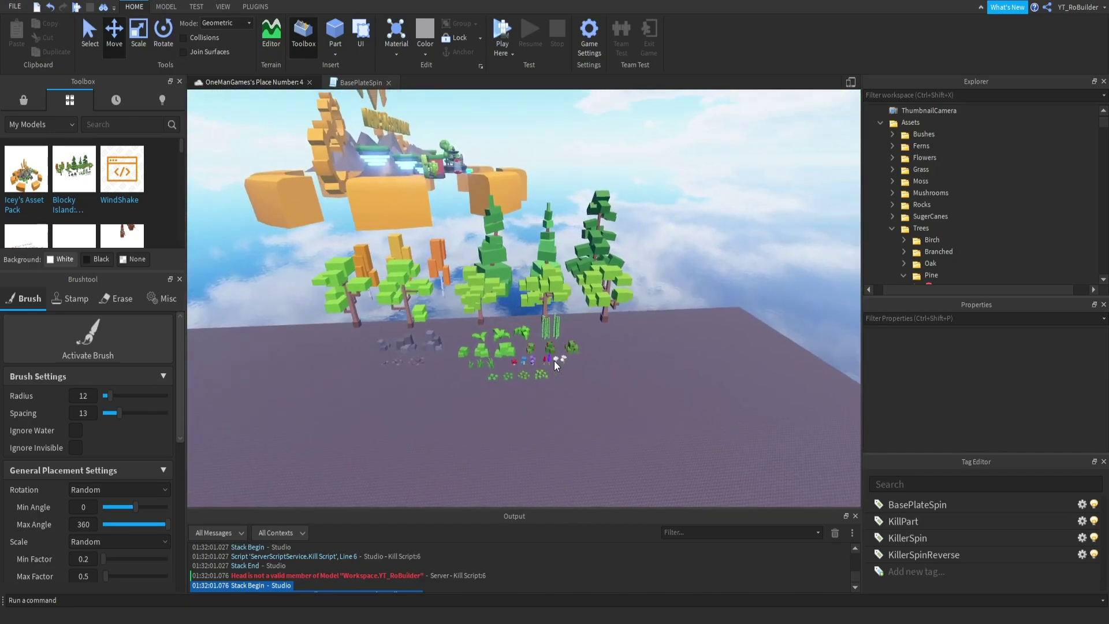
pyautogui.scroll(3, 574, 366)
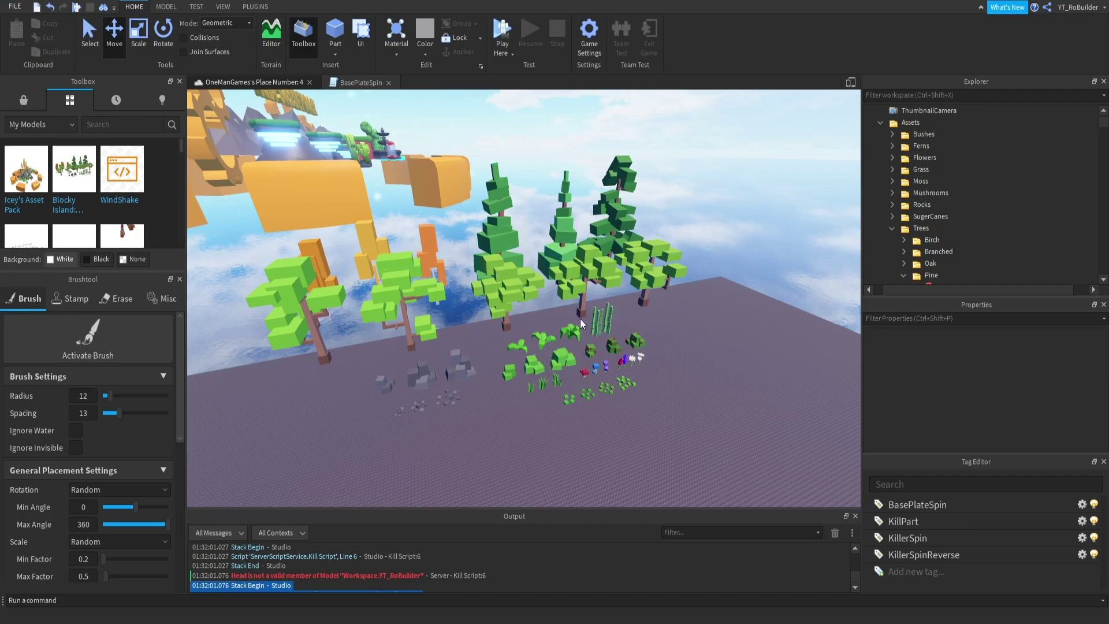
pyautogui.scroll(-3, 556, 324)
pyautogui.scroll(5, 578, 304)
pyautogui.moveTo(577, 304); pyautogui.dragTo(577, 304, button='right')
pyautogui.scroll(-8, 578, 304)
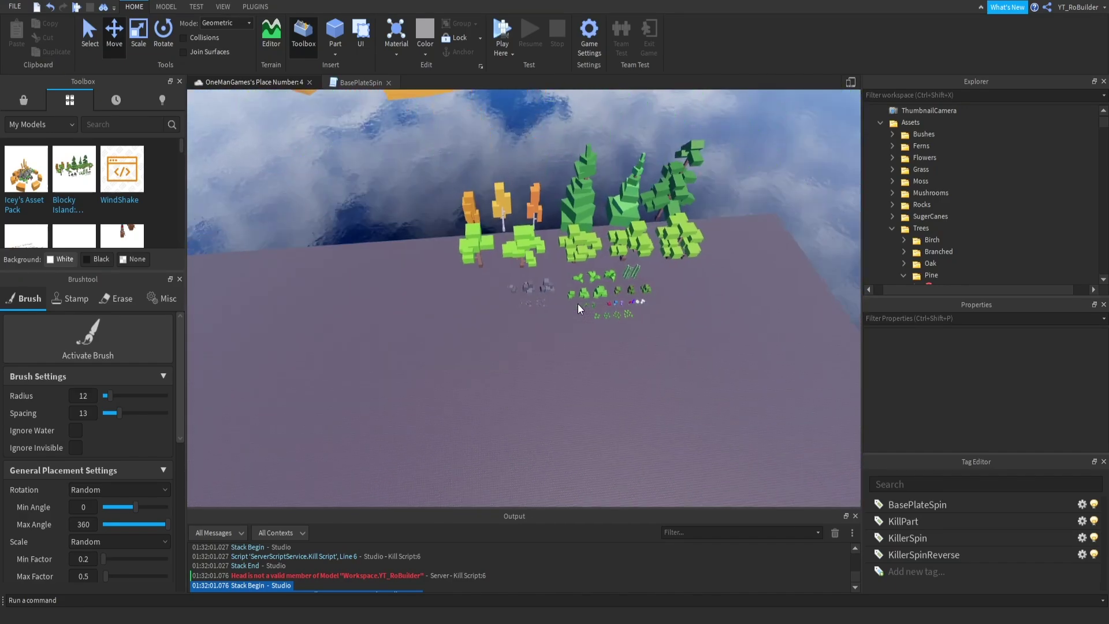
# Select all the nature pack's models together and shift them farther in from the baseplate's edge
pyautogui.moveTo(406, 171); pyautogui.dragTo(719, 404)
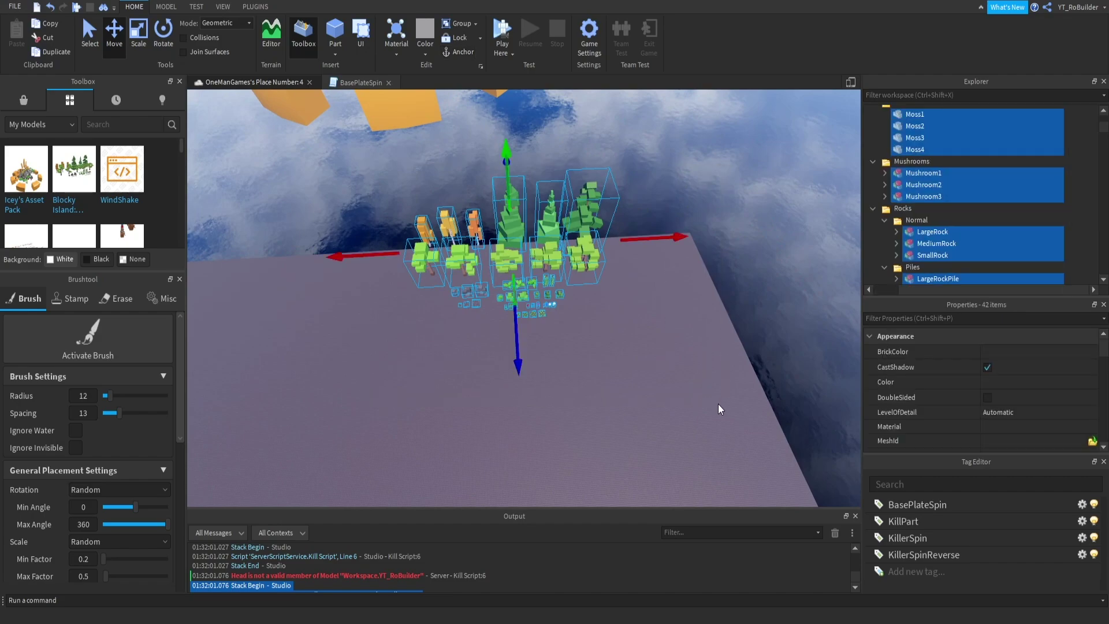
pyautogui.moveTo(518, 354); pyautogui.dragTo(524, 379)
pyautogui.click(591, 361)
# View the nature pack on the baseplate and Icey's Asset Pack together from high above
pyautogui.moveTo(591, 362); pyautogui.dragTo(592, 362, button='right')
pyautogui.press('s')
pyautogui.press('w')
pyautogui.press('w')
pyautogui.press('s')
pyautogui.press('w')
pyautogui.press('w')
pyautogui.press('w')
pyautogui.press('w')
pyautogui.press('w')
pyautogui.press('s')
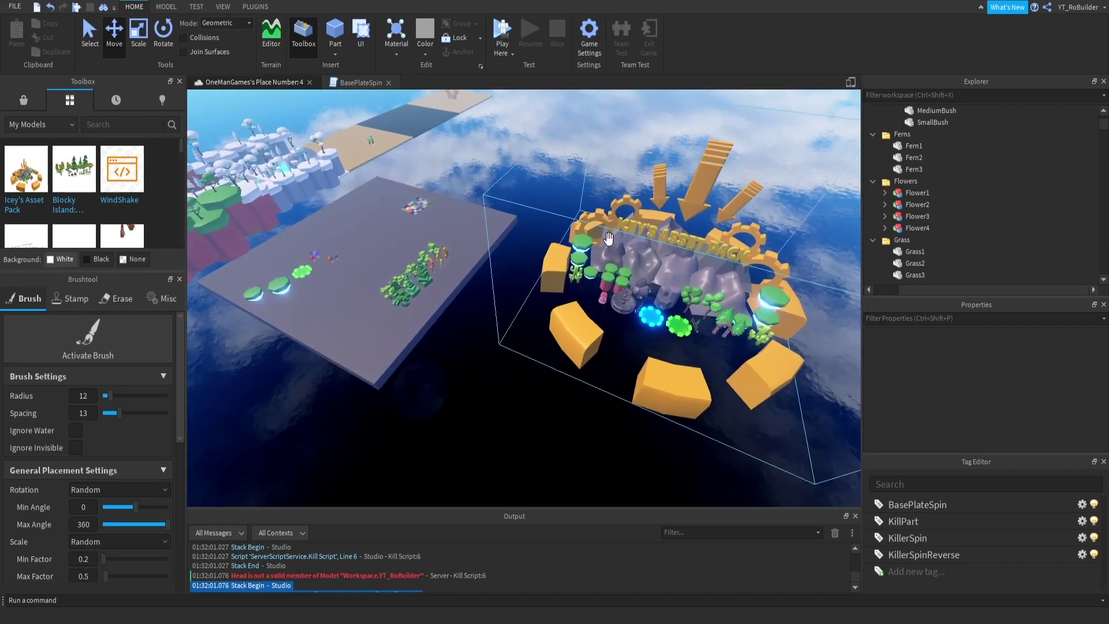
pyautogui.moveTo(506, 355); pyautogui.dragTo(506, 354, button='right')
pyautogui.press('a')
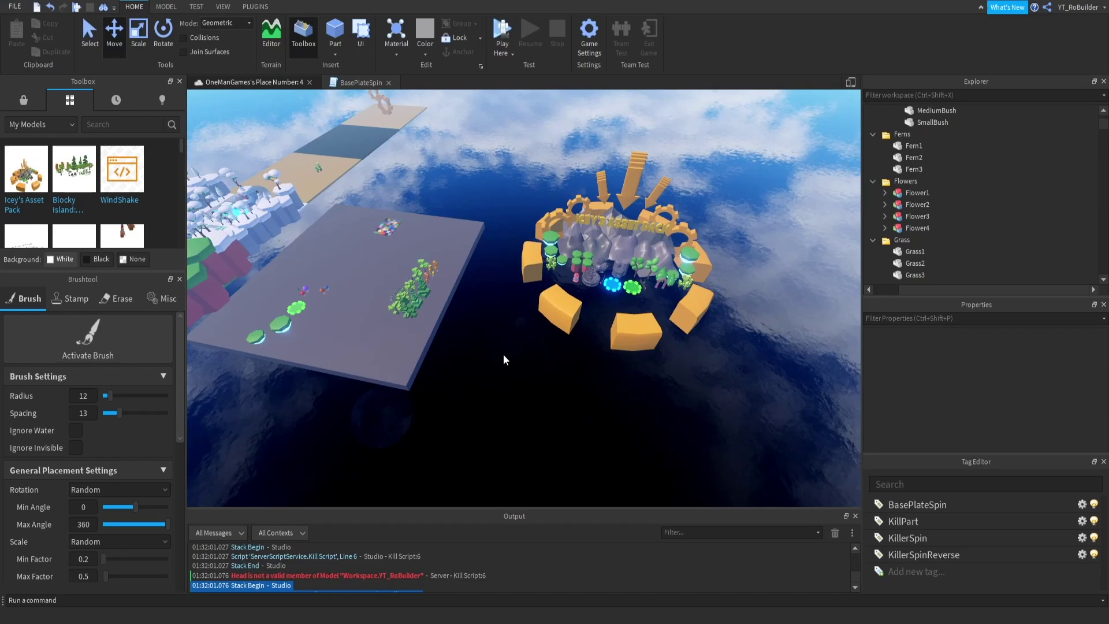